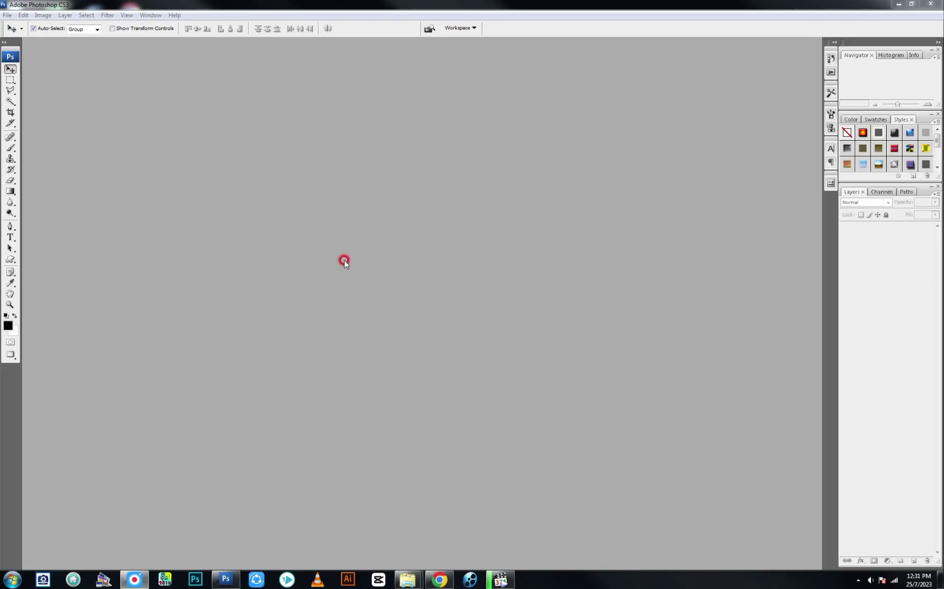
Create a new blank document and crop it to 36 × 12 in at 150 ppi.
key("ctrl+n")
key("Return")
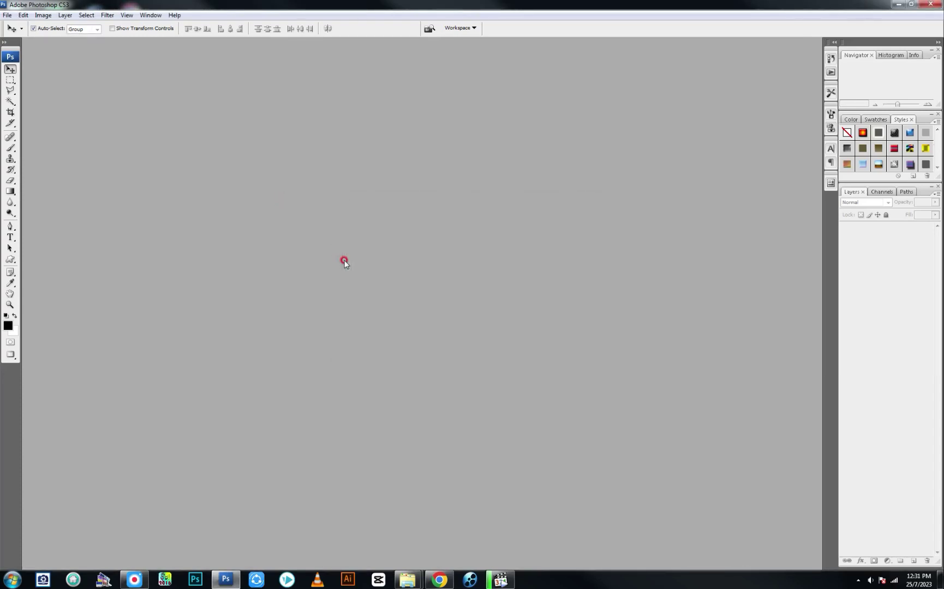
key("c")
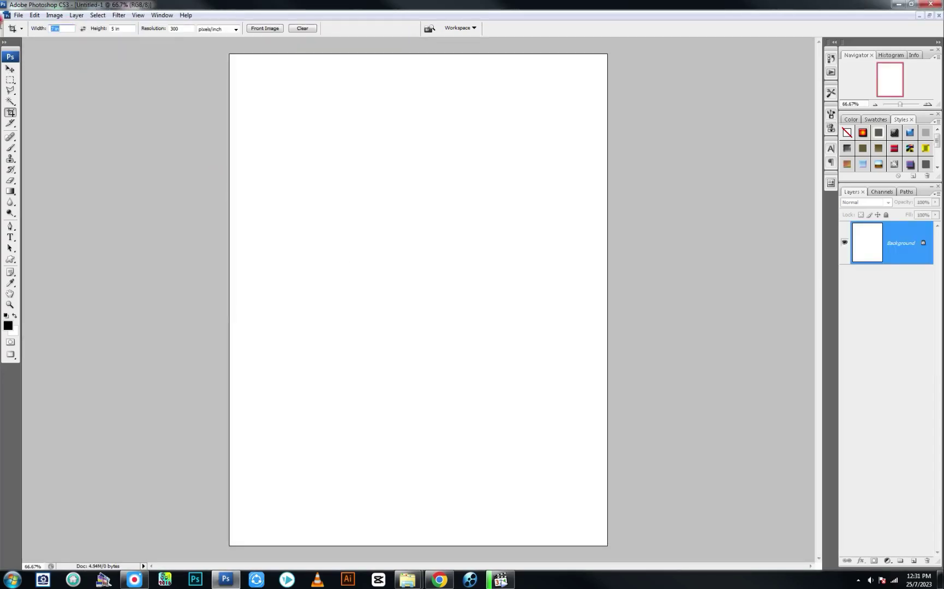
type("36")
key("Tab")
type("12")
key("Tab")
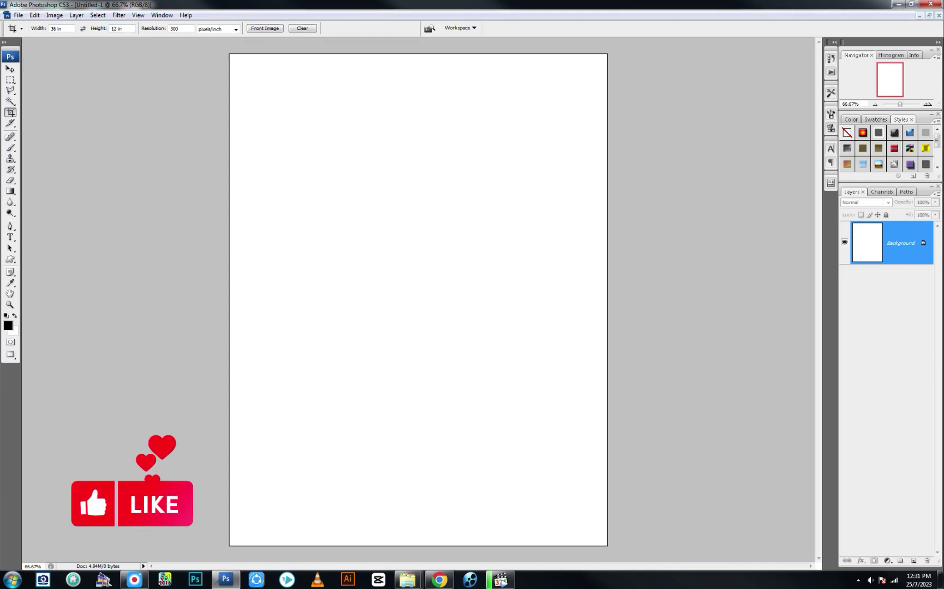
left_click(159, 30)
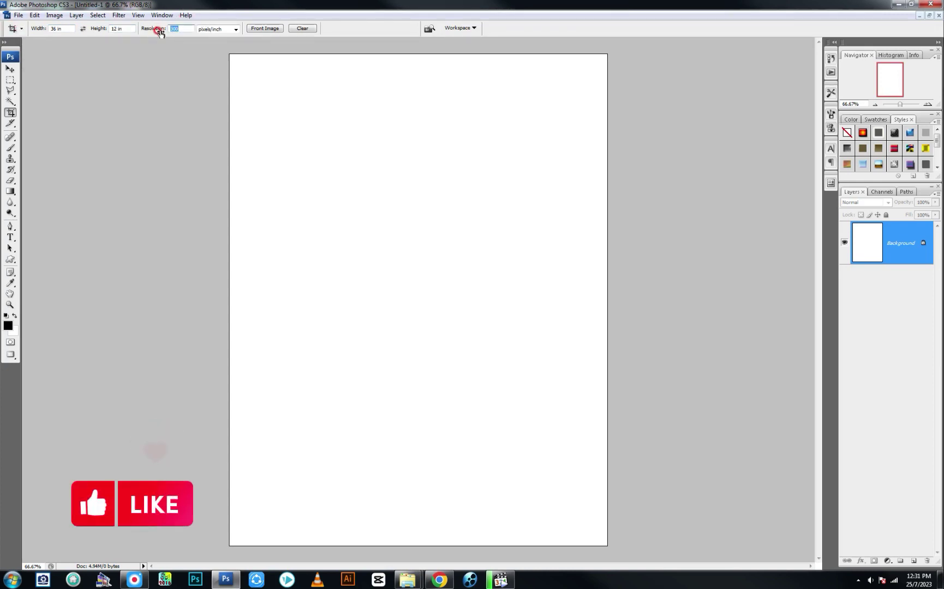
type("150")
left_click_drag(232, 57, 502, 214)
key("Return")
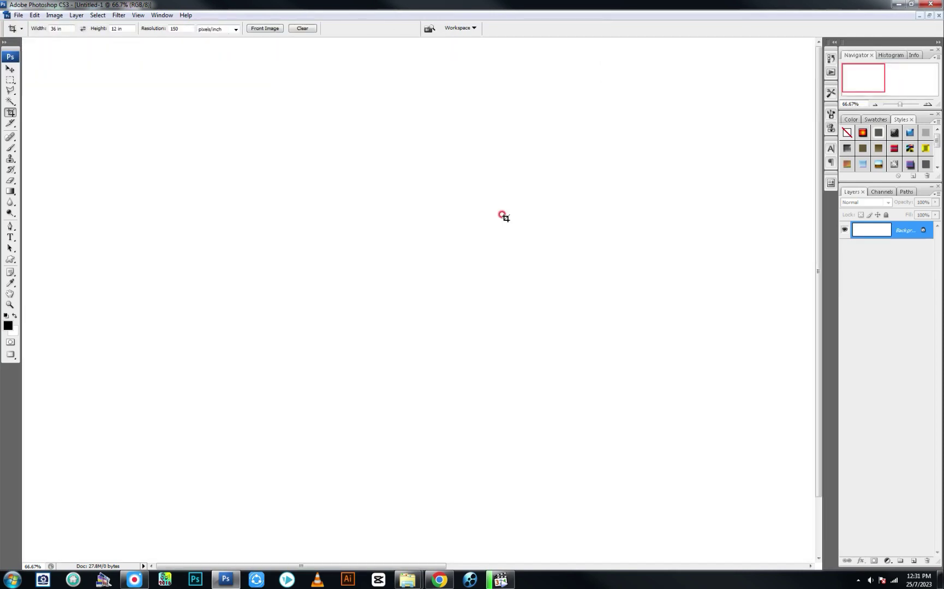
Duplicate the cropped spread and close the original without saving.
key("ctrl+minus")
key("ctrl+minus")
key("ctrl+minus")
key("ctrl+minus")
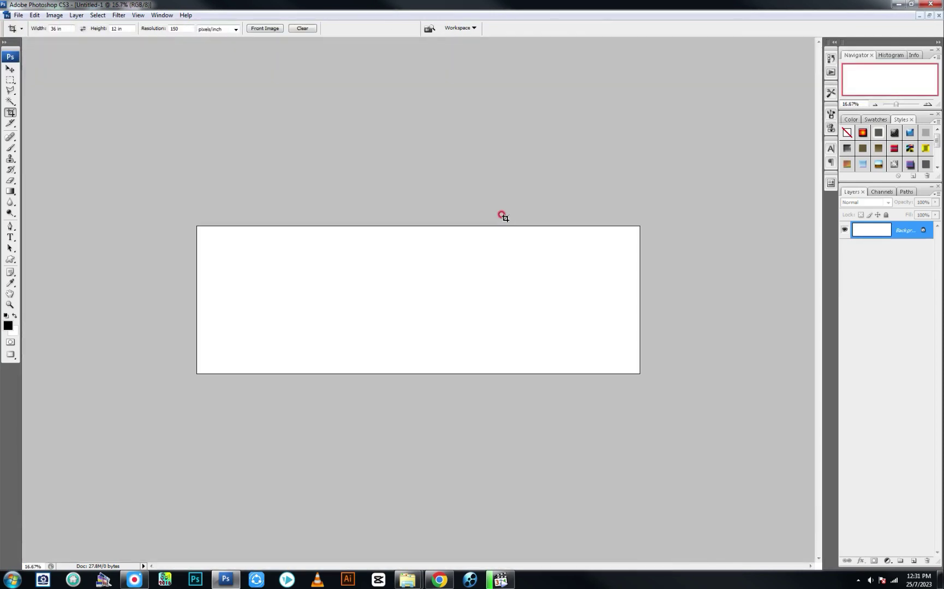
key("f")
key("f")
key("f")
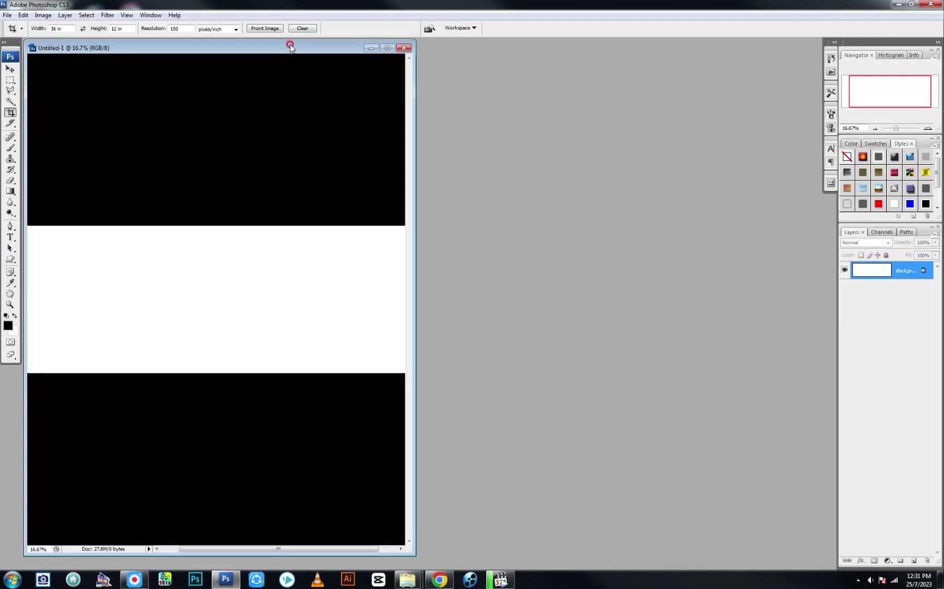
right_click(289, 47)
left_click(315, 53)
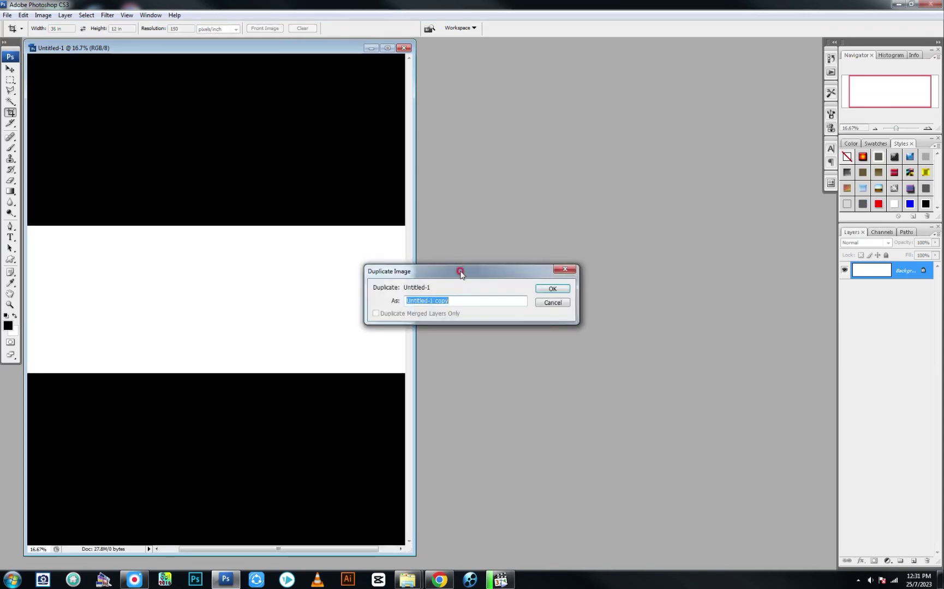
key("Return")
left_click(360, 347)
key("ctrl+w")
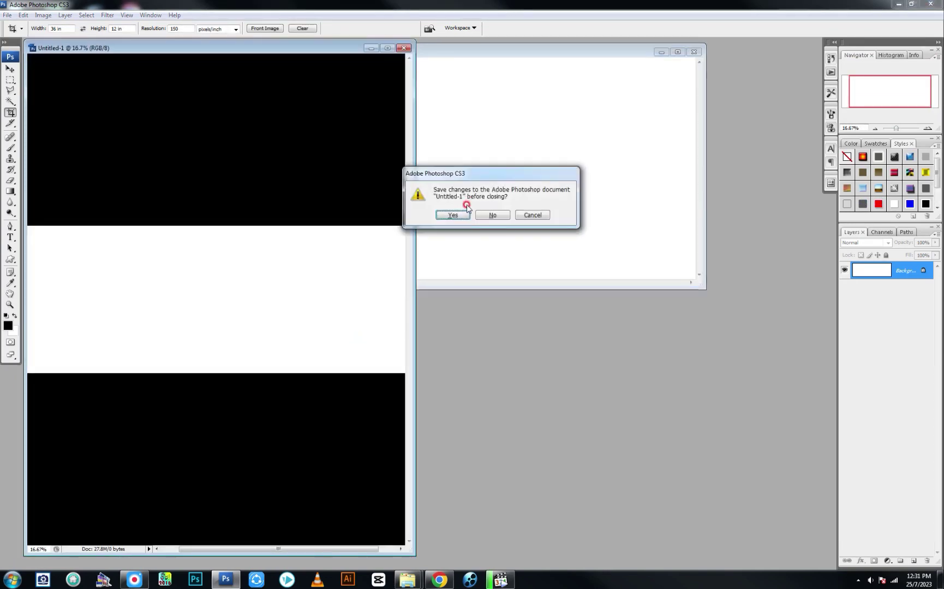
left_click(492, 215)
Add a vertical guide at the spread's 18-inch centre, then hide the rulers.
key("f")
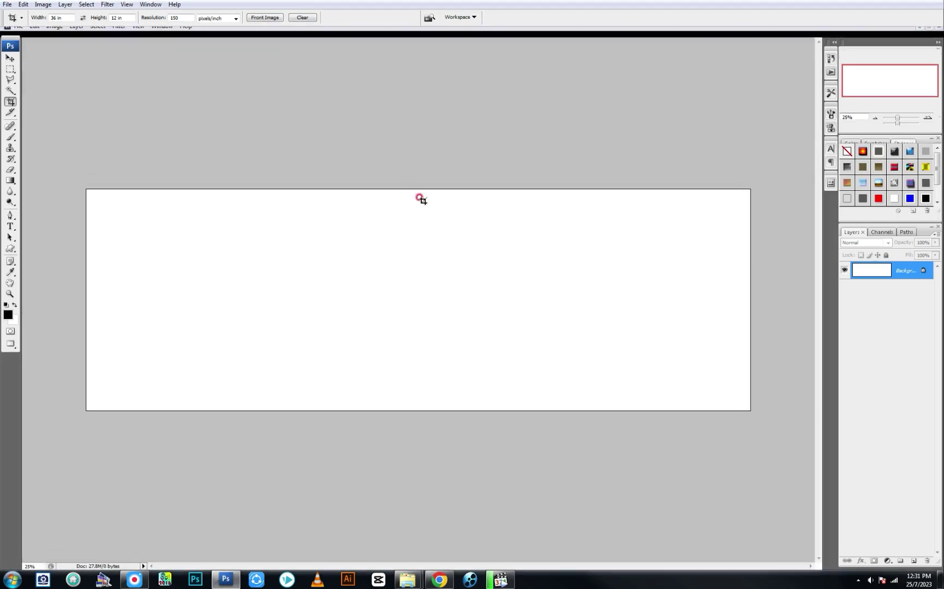
key("ctrl+r")
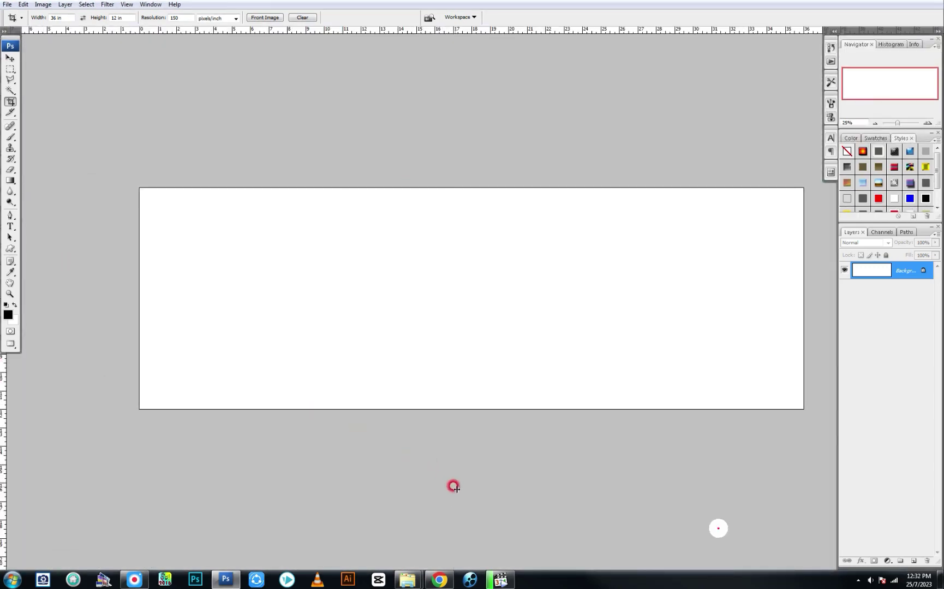
left_click_drag(442, 473, 470, 514)
key("v")
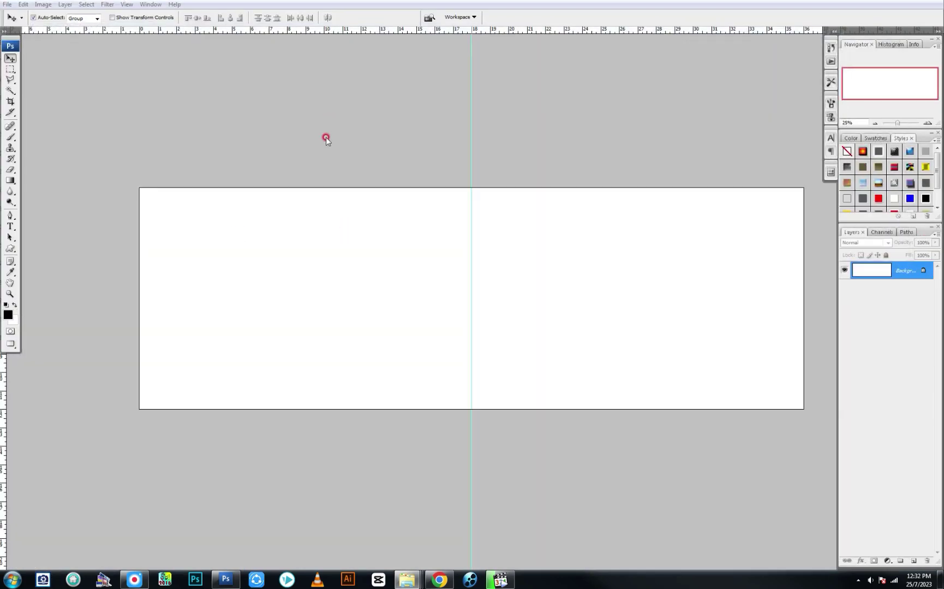
key("ctrl+r")
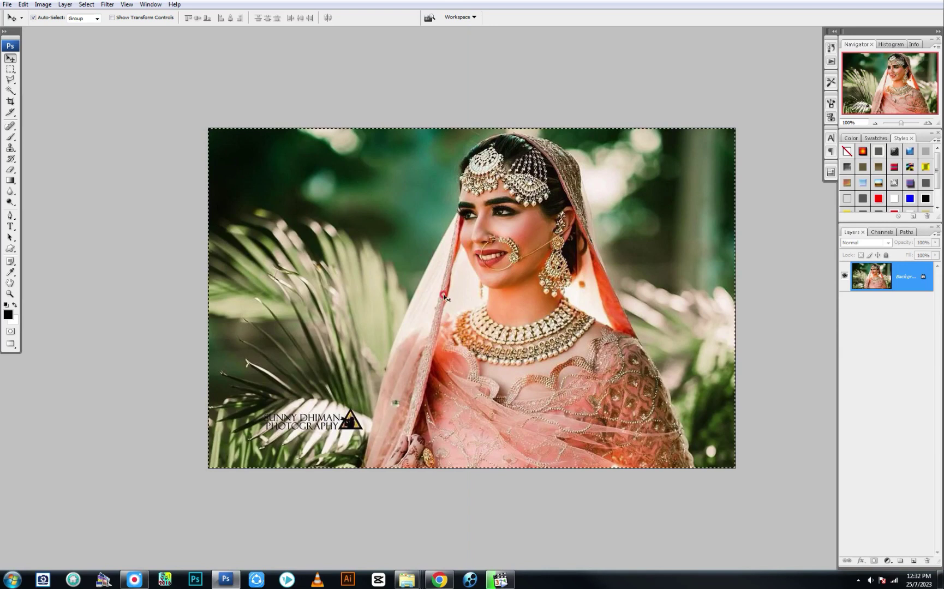
Paste the bride portrait into a feathered selection of the spread's right half.
key("ctrl+Tab")
key("m")
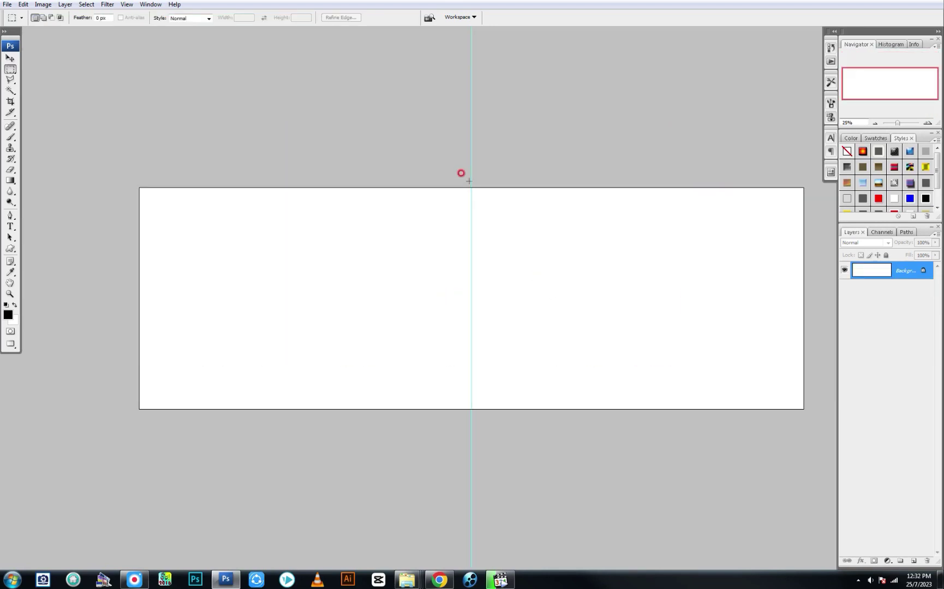
left_click_drag(470, 186, 802, 411)
key("alt+ctrl+d")
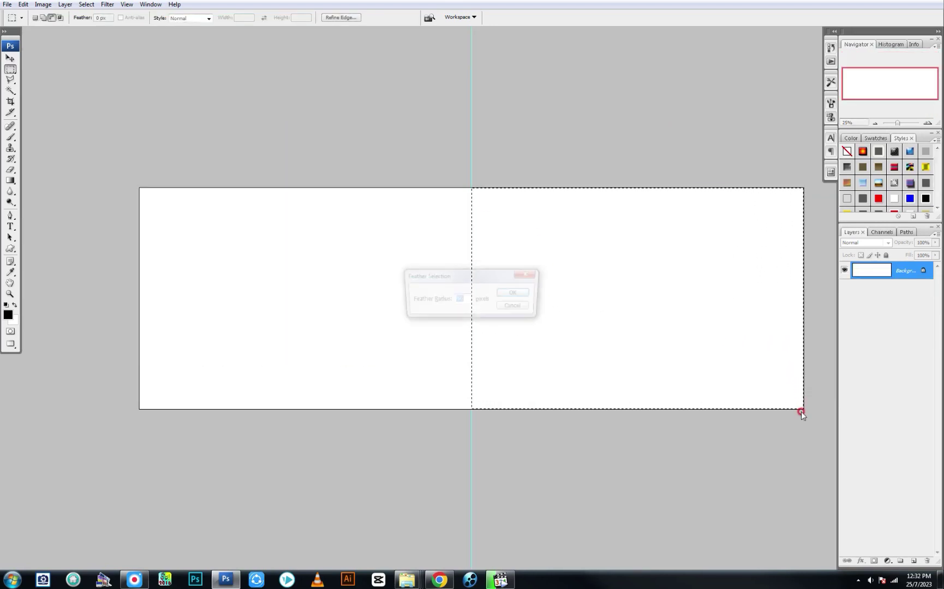
key("Return")
key("ctrl+shift+v")
Enlarge the portrait to about 362% and shift it right and down.
key("ctrl+t")
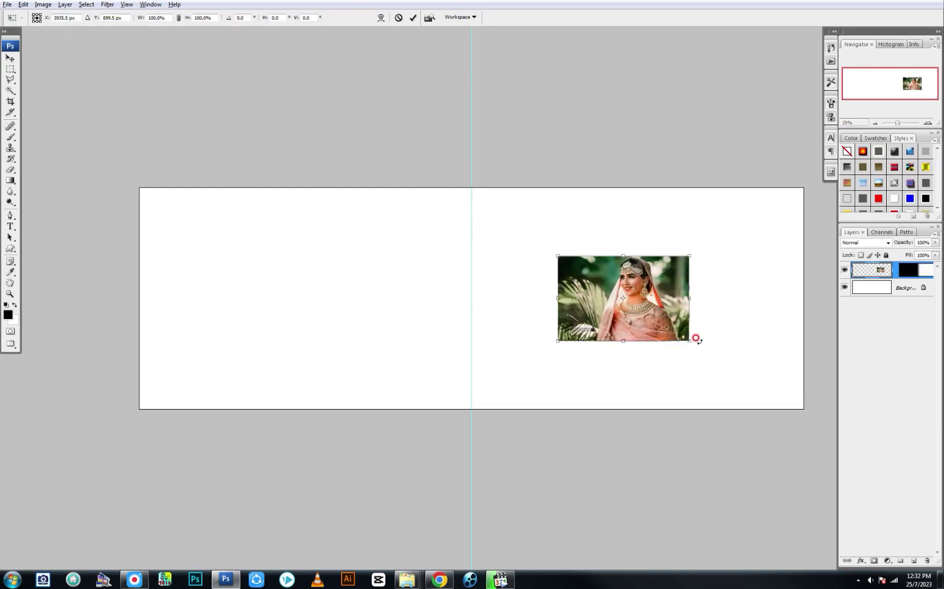
left_click_drag(696, 339, 860, 432)
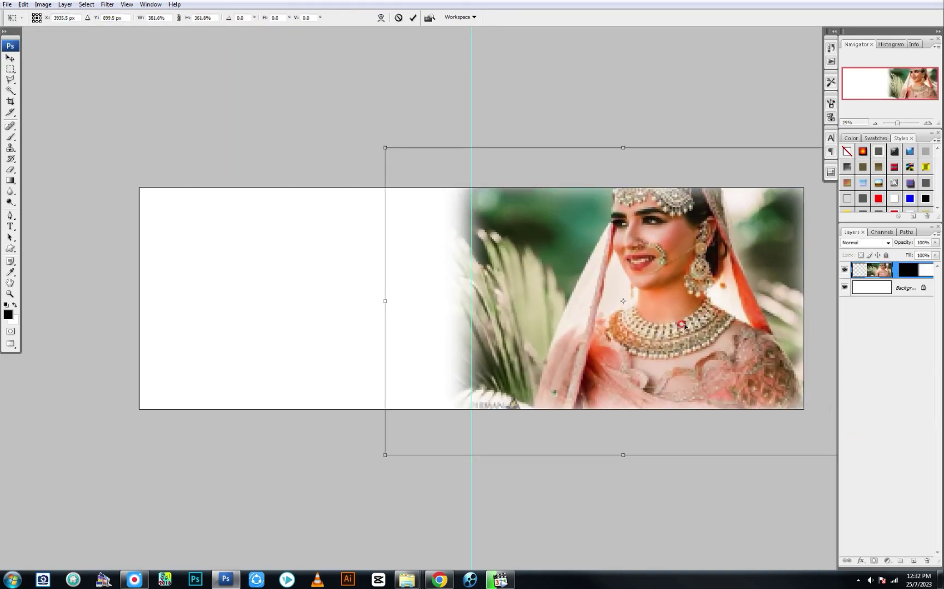
left_click_drag(685, 327, 746, 343)
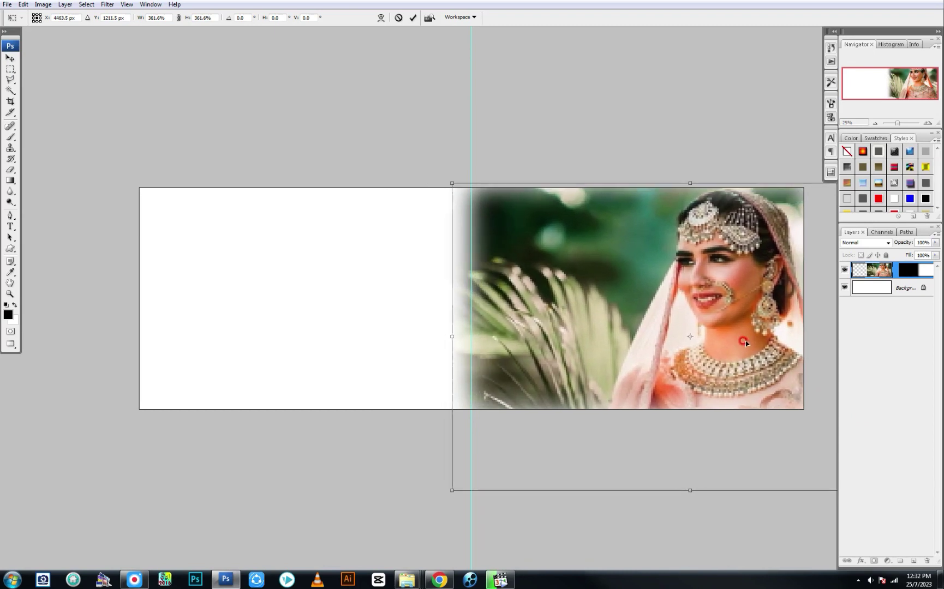
key("Return")
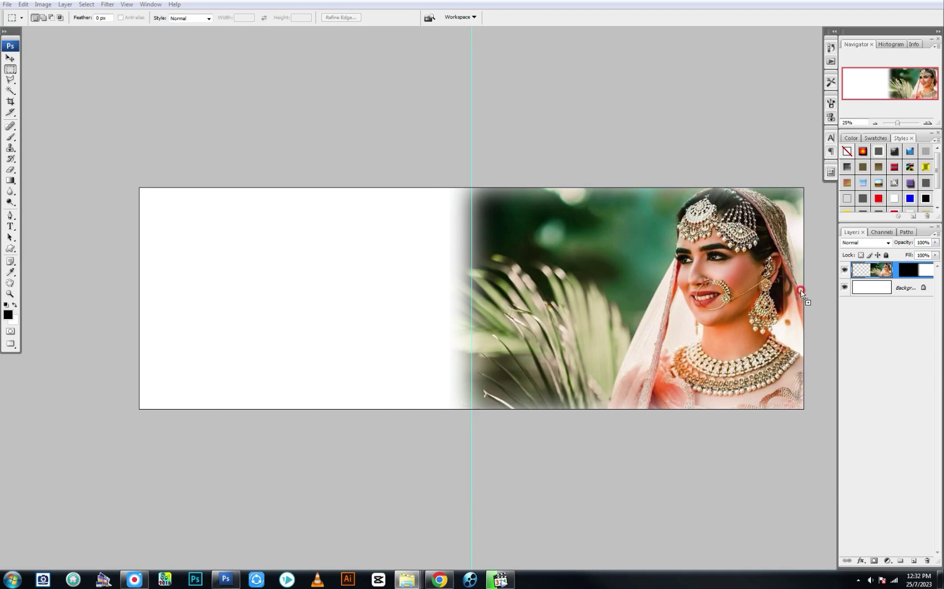
key("ctrl+Tab")
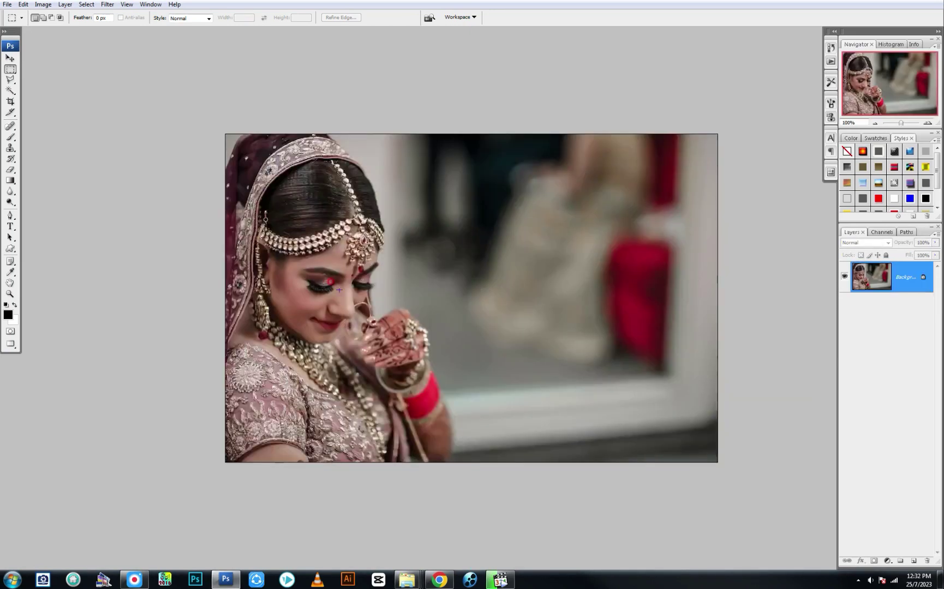
Erase the dark left edge of the first bride portrait.
key("ctrl+Tab")
key("v")
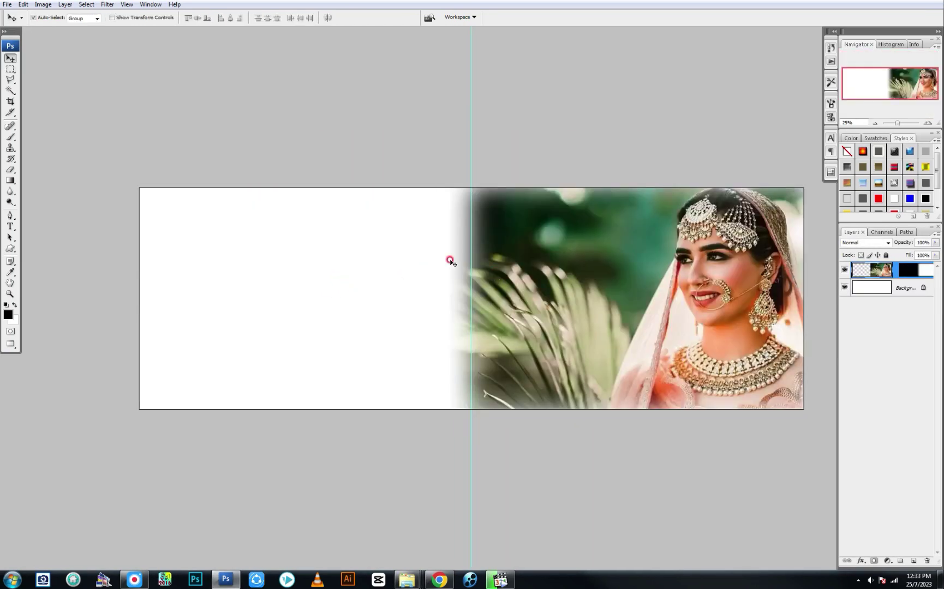
key("e")
left_click_drag(430, 173, 432, 501)
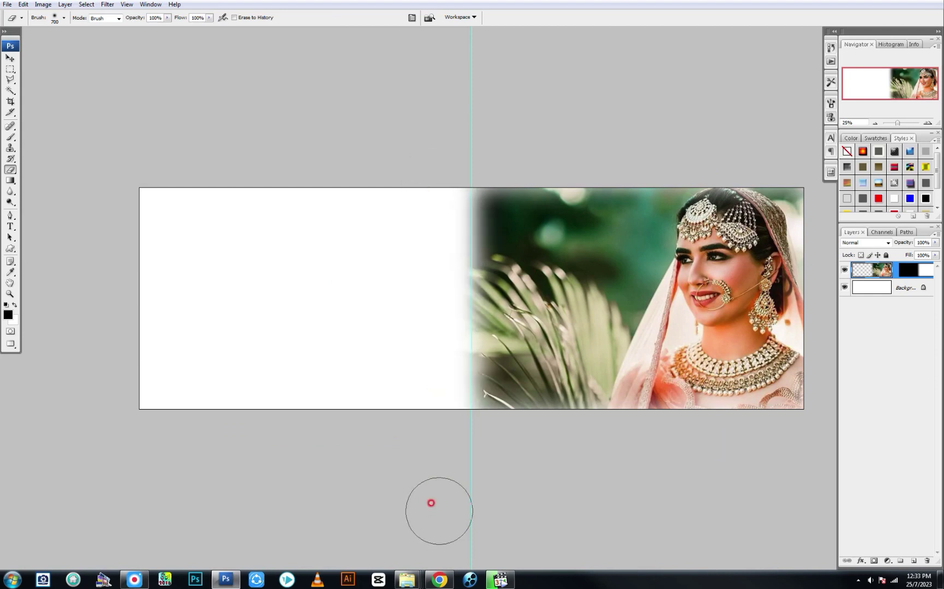
Paste the second bride photo against the centre guide and erase the top photo's right side with a 1200 px eraser.
key("ctrl+v")
key("ctrl+t")
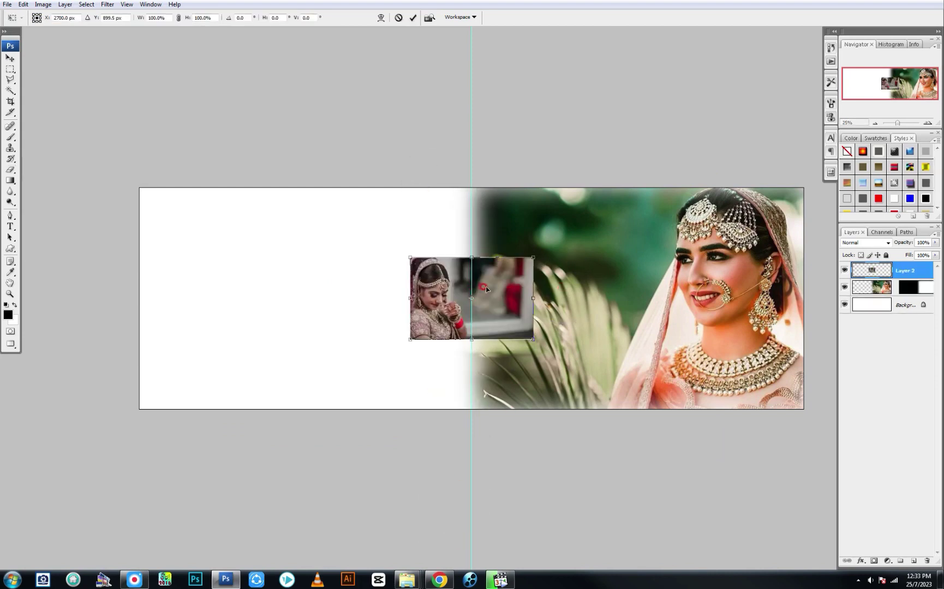
mouse_move(486, 289)
left_mouse_down()
mouse_move(572, 255)
mouse_move(806, 405)
left_mouse_up()
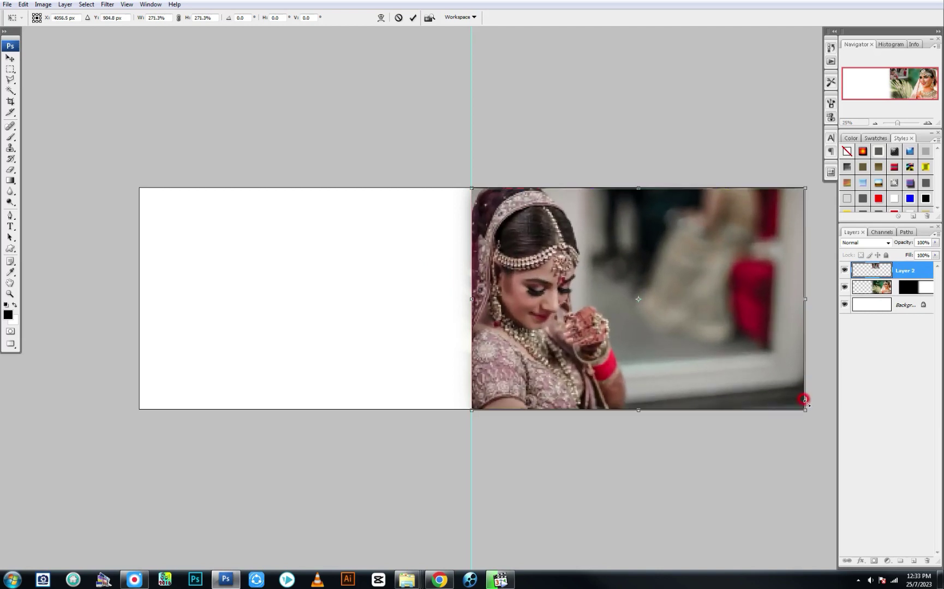
key("Return")
key("e")
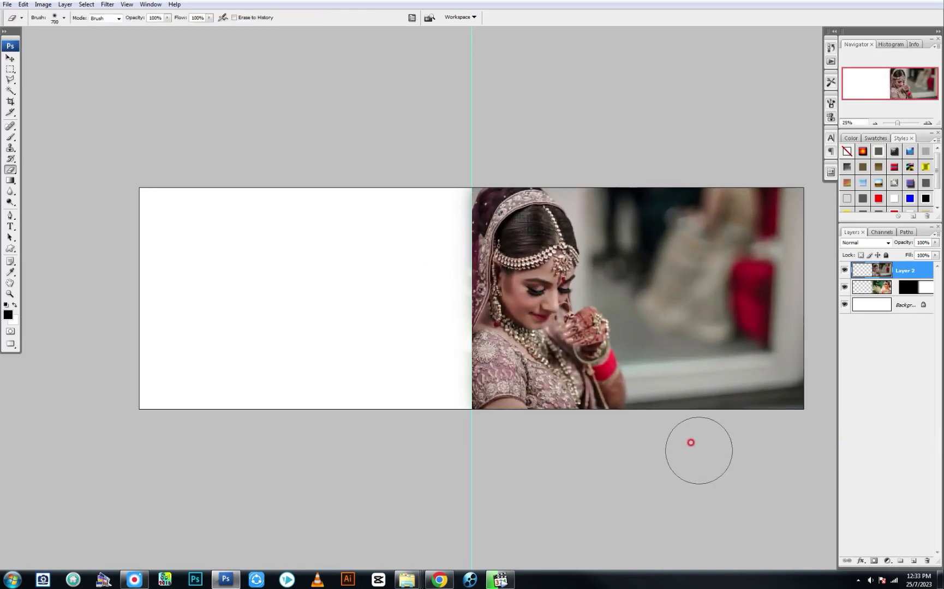
key("bracketright")
key("bracketright")
key("bracketright")
key("bracketright")
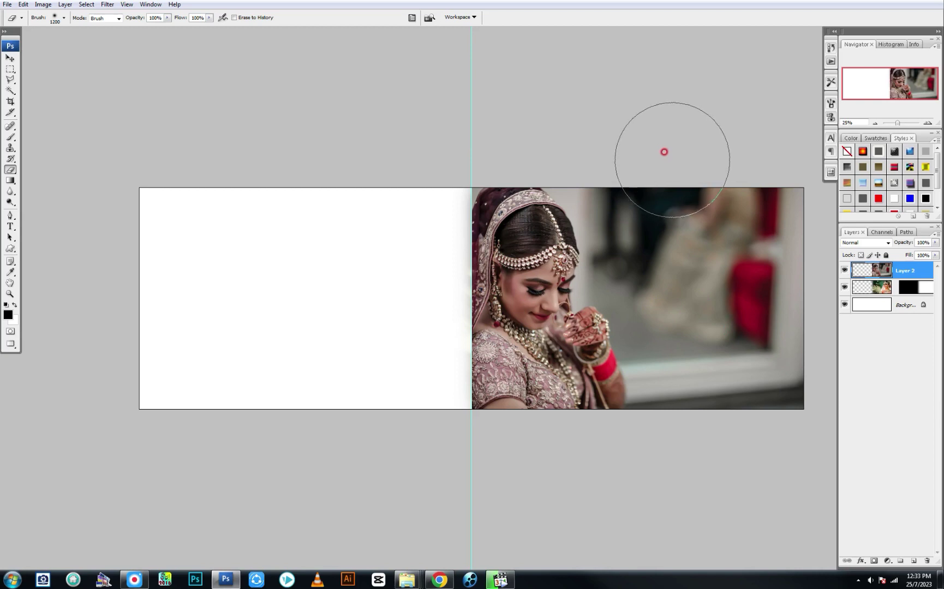
mouse_move(664, 152)
left_mouse_down()
mouse_move(759, 439)
mouse_move(763, 295)
left_mouse_up()
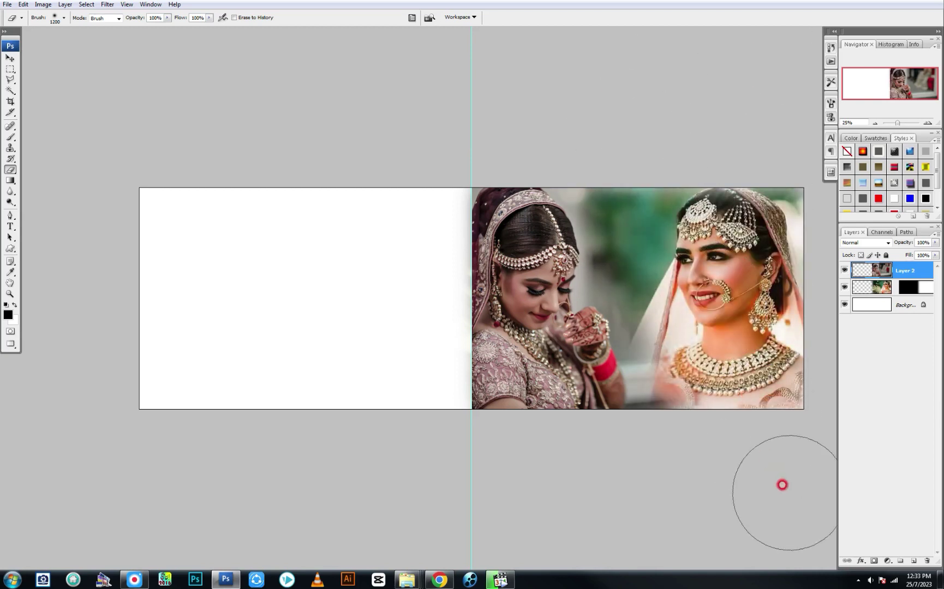
Set the second bride photo layer to Luminosity blend mode at 65% opacity.
key("v")
left_click(729, 303)
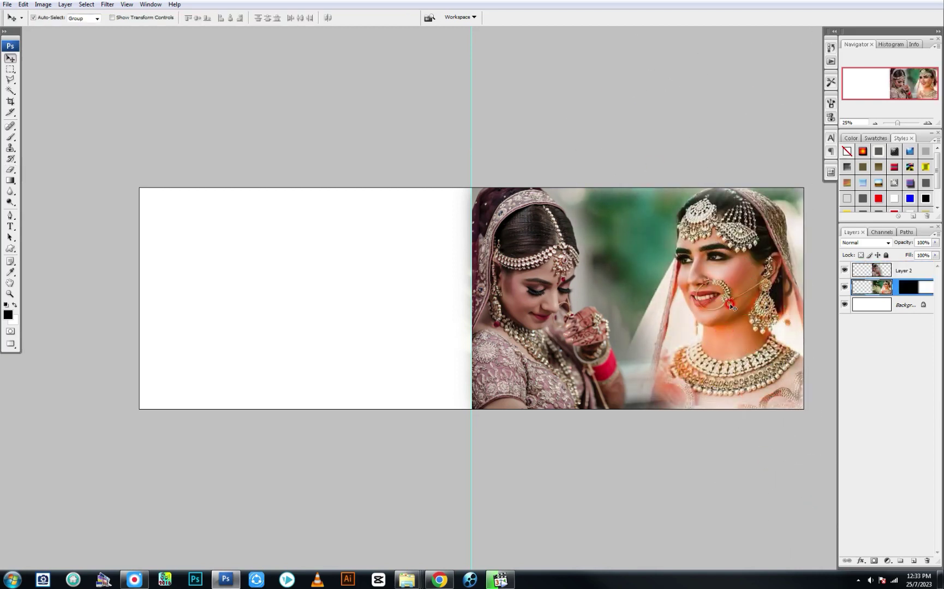
key("shift+alt+y")
key("6")
key("5")
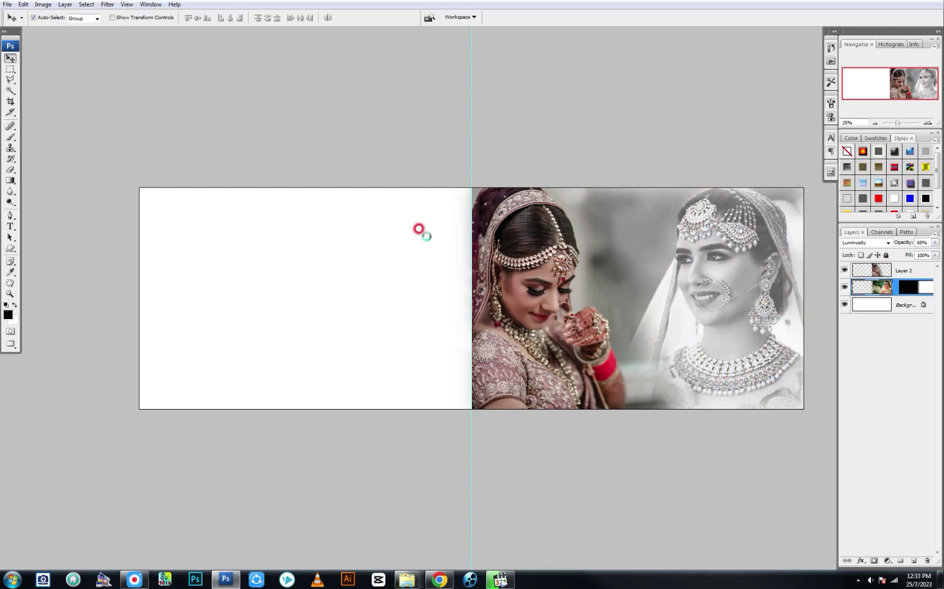
key("ctrl+Tab")
key("ctrl+Tab")
Paste the close-up portrait into a feathered selection along the spread's left edge.
key("m")
left_click_drag(109, 174, 263, 432)
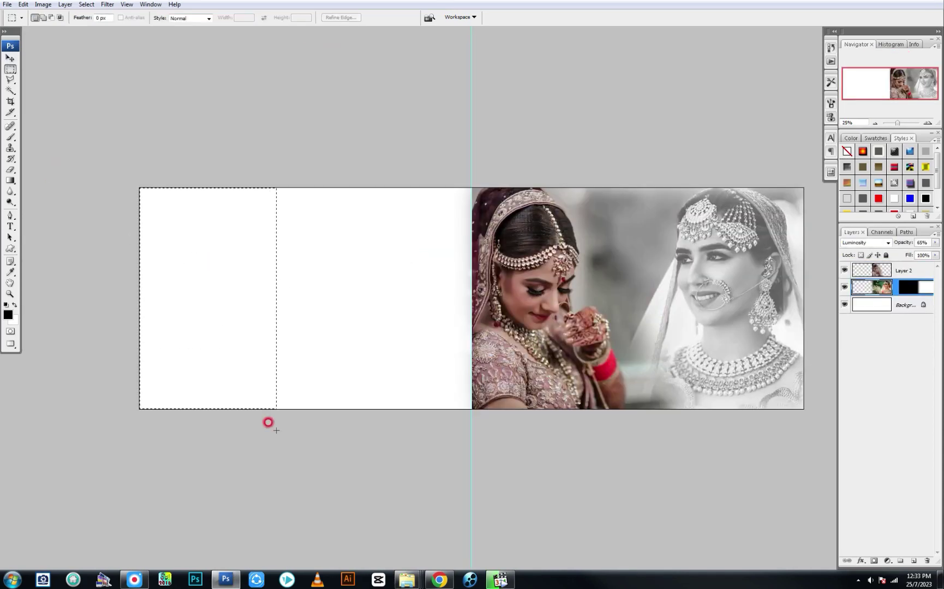
key("alt+ctrl+d")
key("Return")
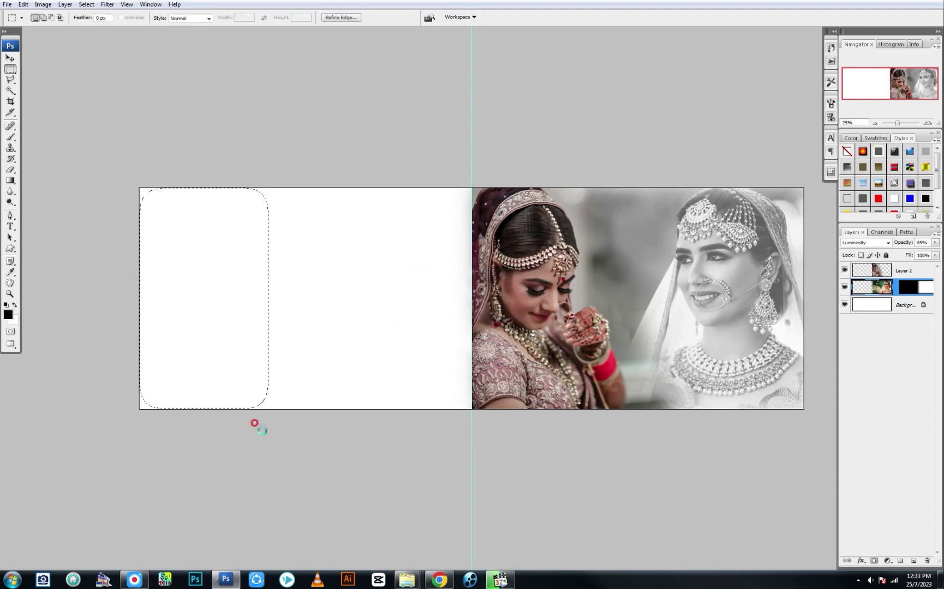
key("ctrl+shift+v")
Enlarge the close-up portrait to about 124% within the strip and fade it to 50% opacity.
key("ctrl+t")
left_click_drag(252, 262, 227, 243)
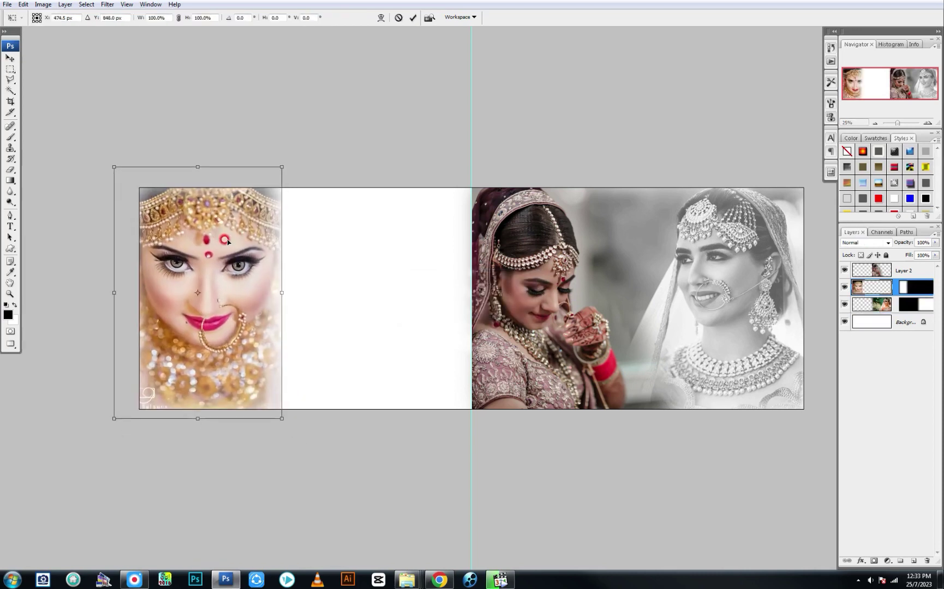
left_click_drag(282, 166, 300, 136)
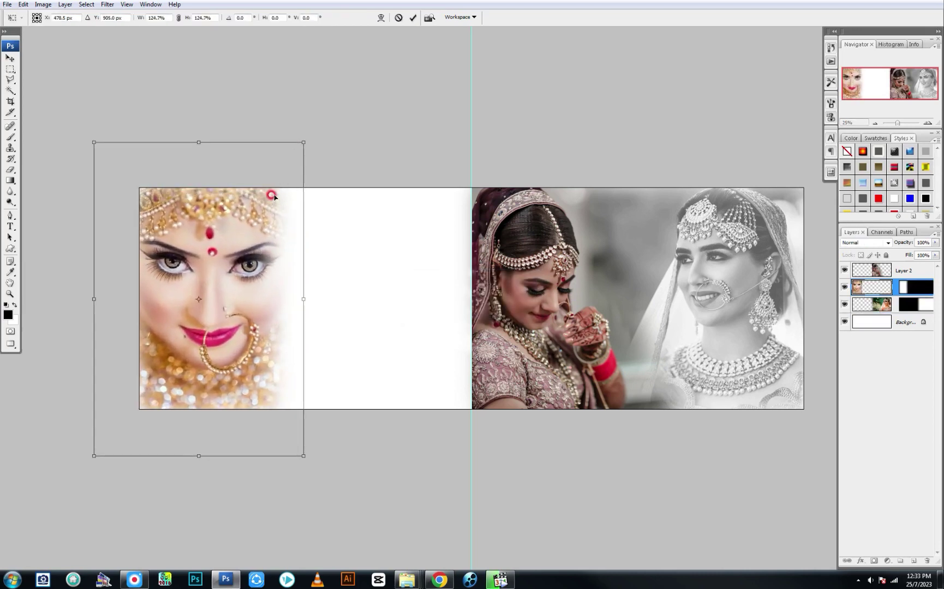
double_click(266, 188)
key("5")
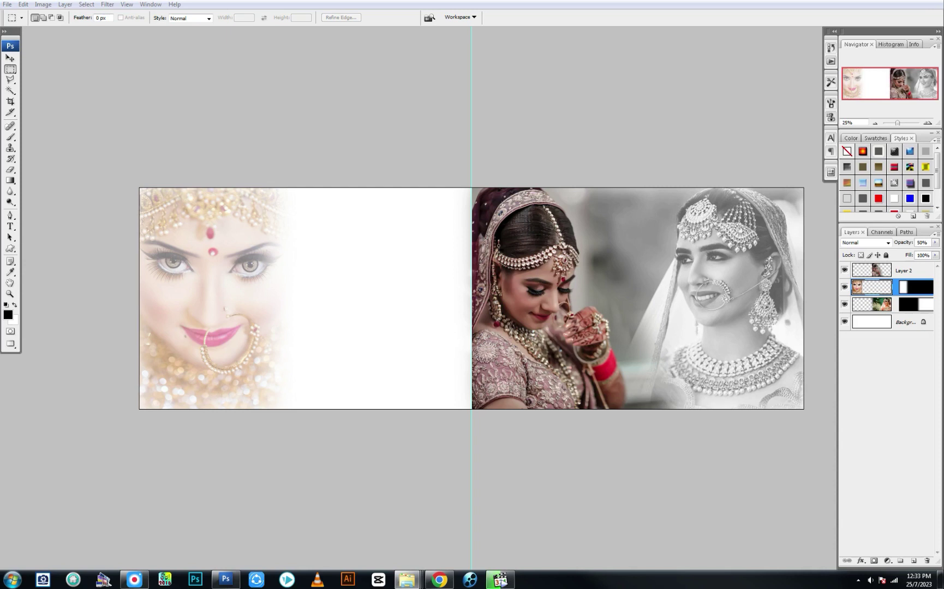
left_click(401, 283)
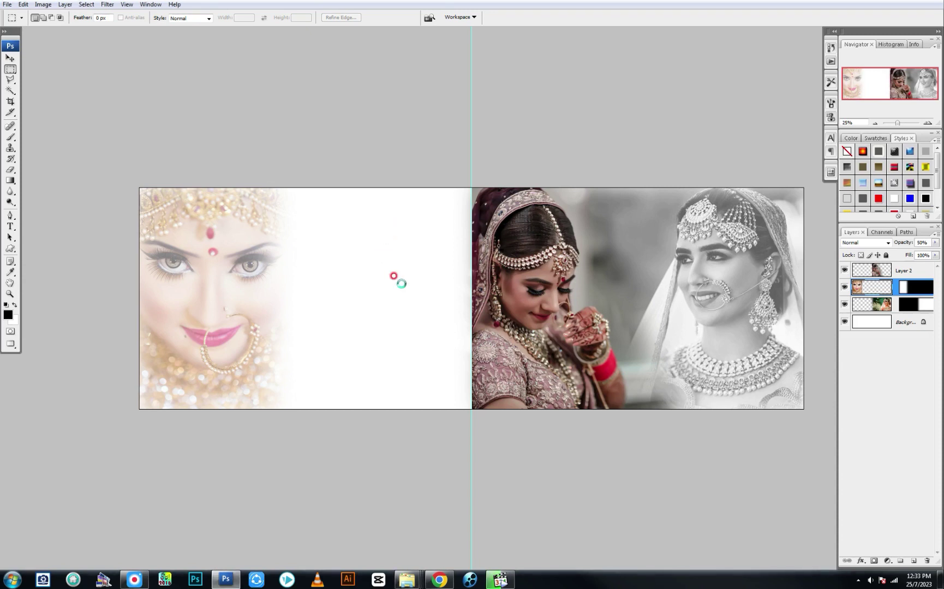
Copy the whole gold frame image and paste it into the wedding spread.
key("ctrl+a")
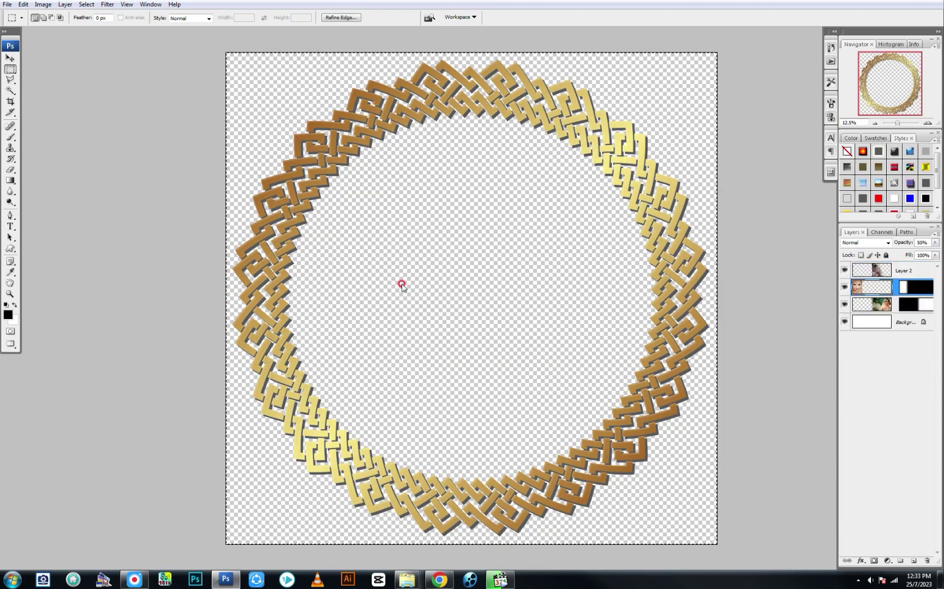
key("ctrl+c")
key("ctrl+Tab")
key("ctrl+v")
key("ctrl+t")
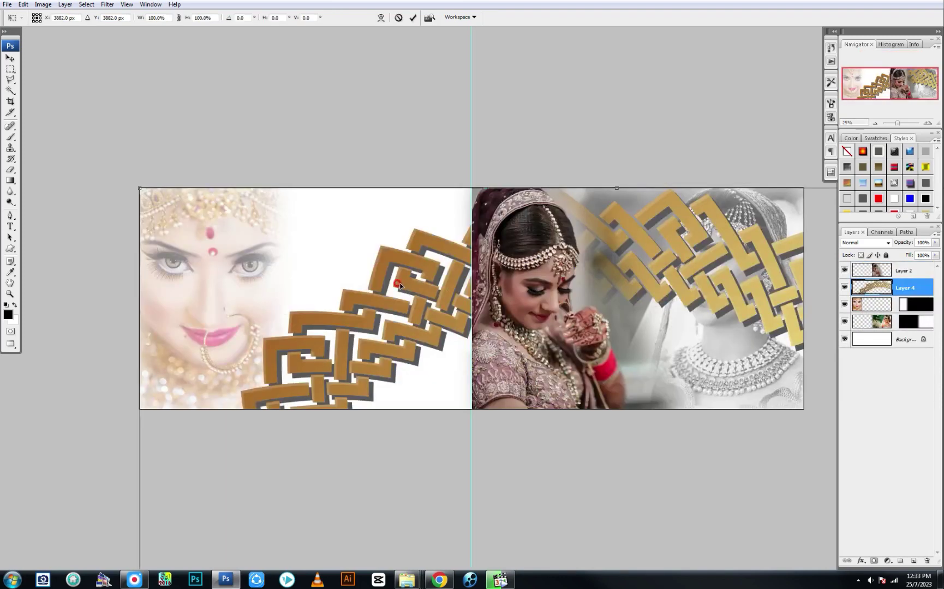
Scale the gold frame to about 20.6% and centre it in the left page's white area.
left_click_drag(128, 191, 527, 424)
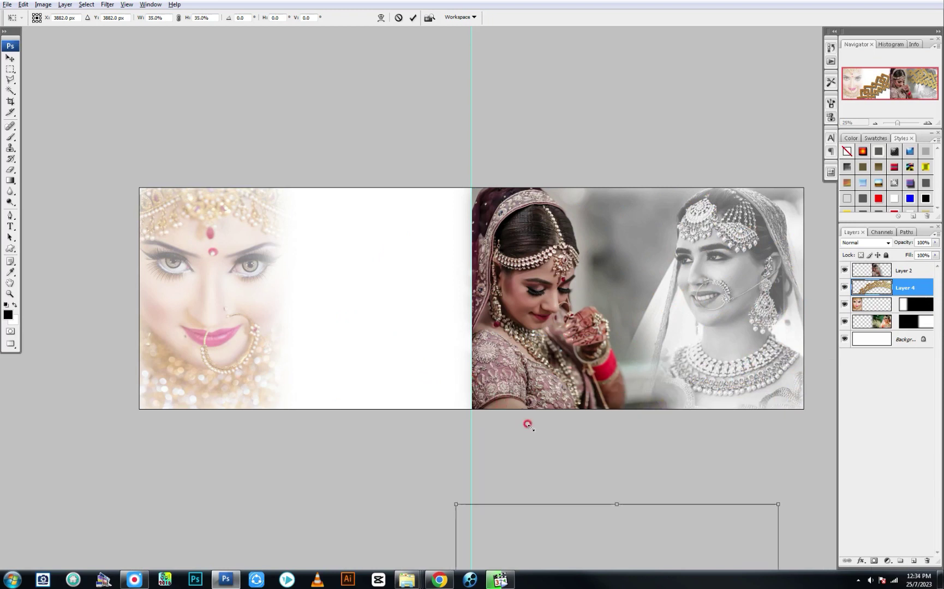
left_click_drag(617, 530, 334, 268)
left_click_drag(492, 244, 382, 325)
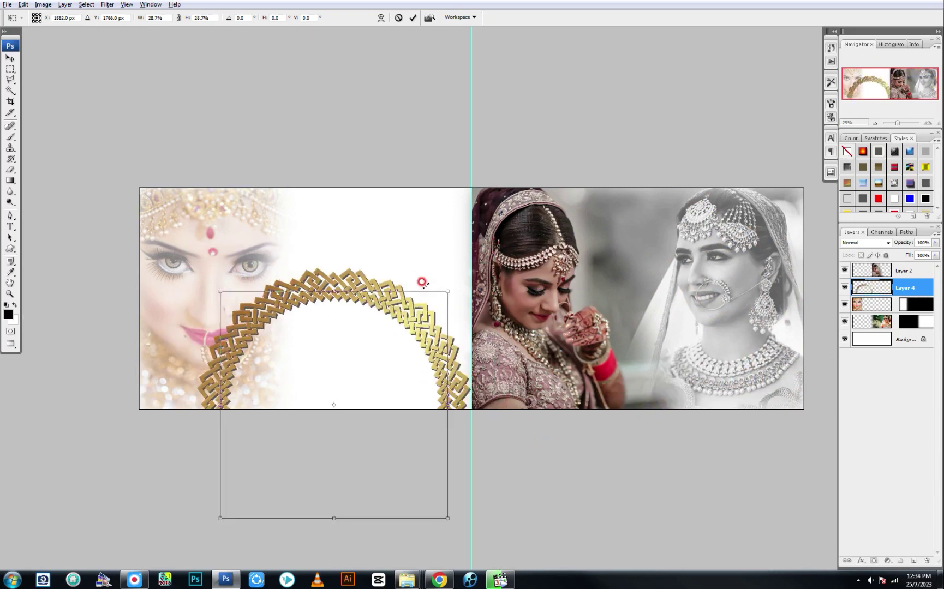
left_click_drag(371, 376, 404, 270)
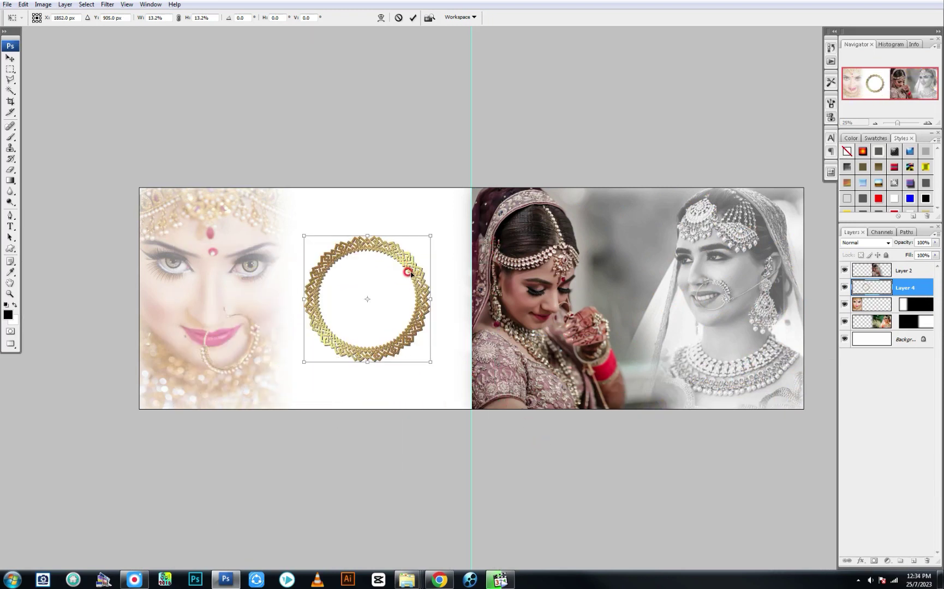
left_click_drag(433, 235, 452, 189)
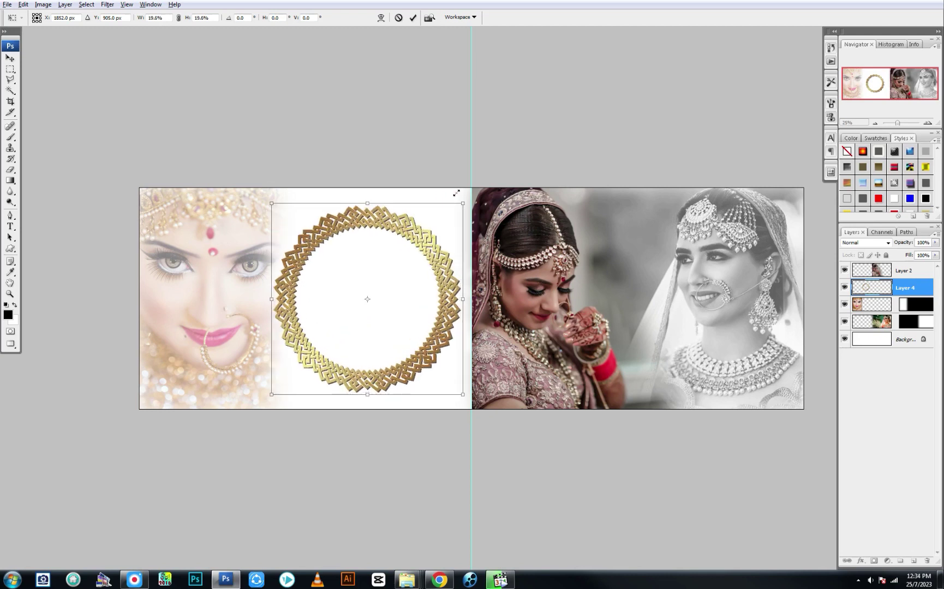
key("Return")
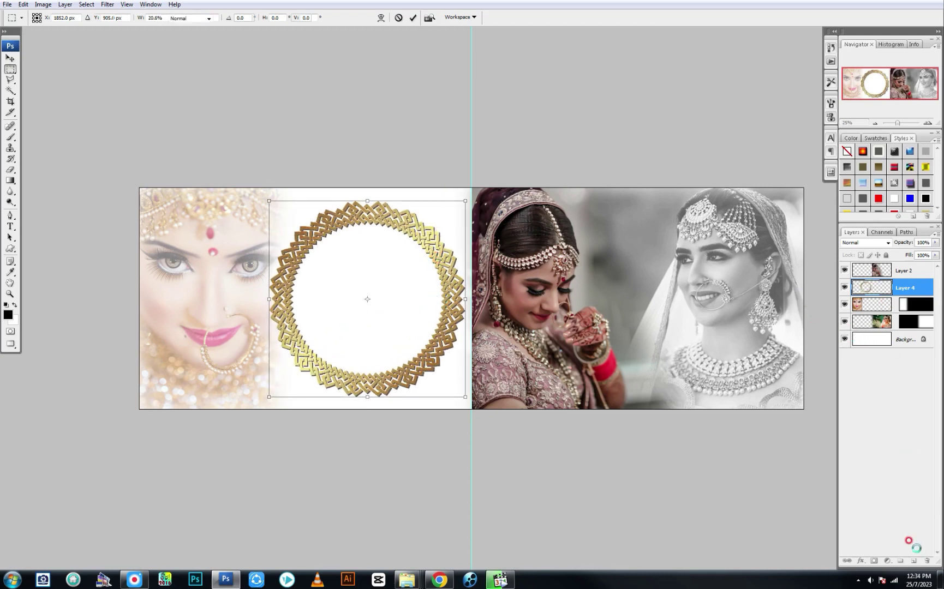
key("Return")
Add a new empty layer beneath the gold frame layer.
left_click(910, 564)
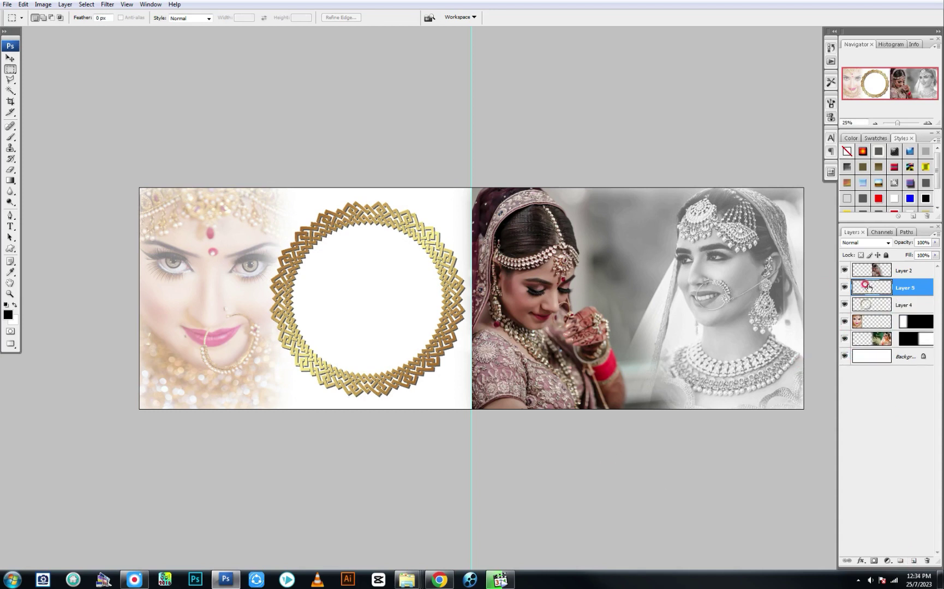
left_click(882, 307)
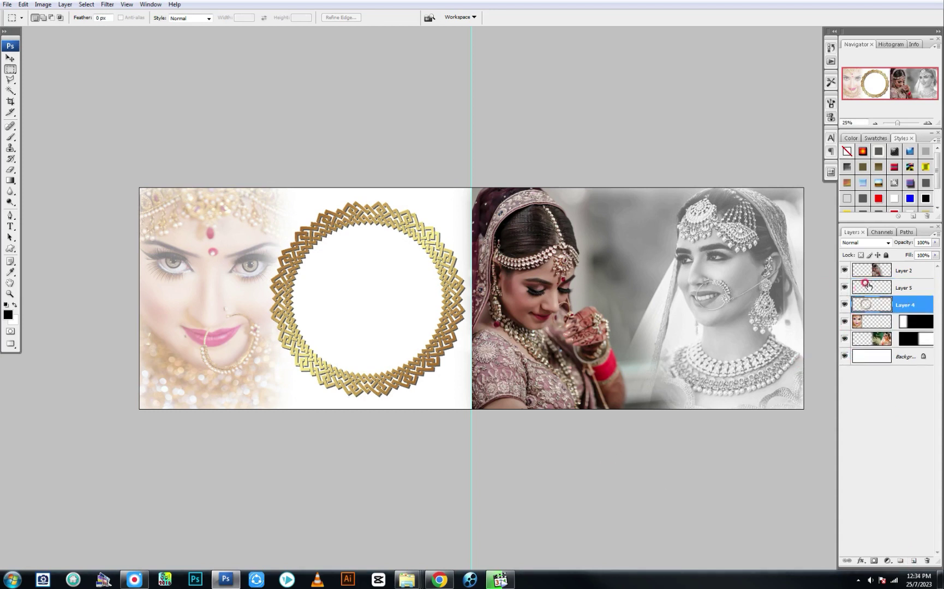
left_click_drag(868, 285, 870, 307)
scroll(322, 240, "up", 2)
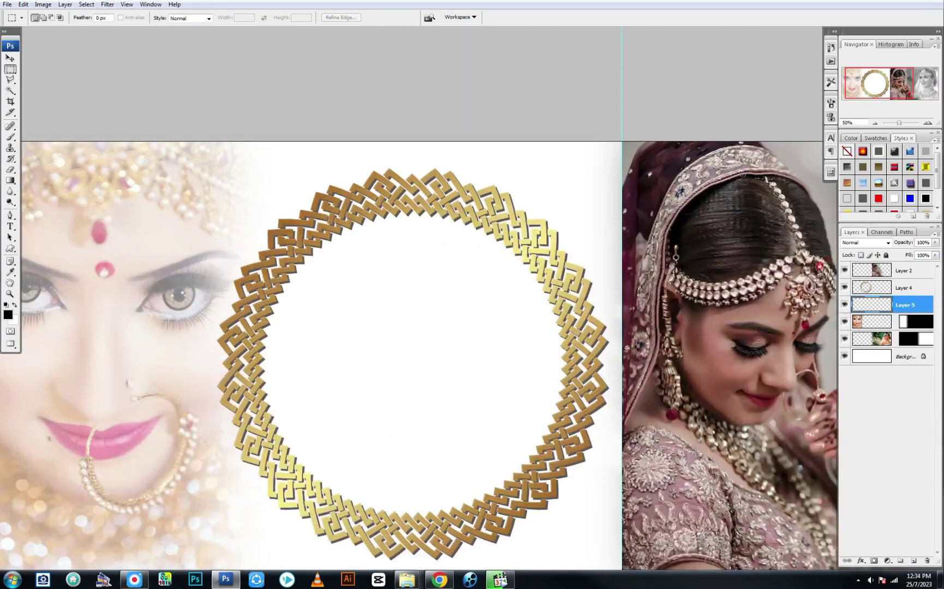
left_click(861, 290)
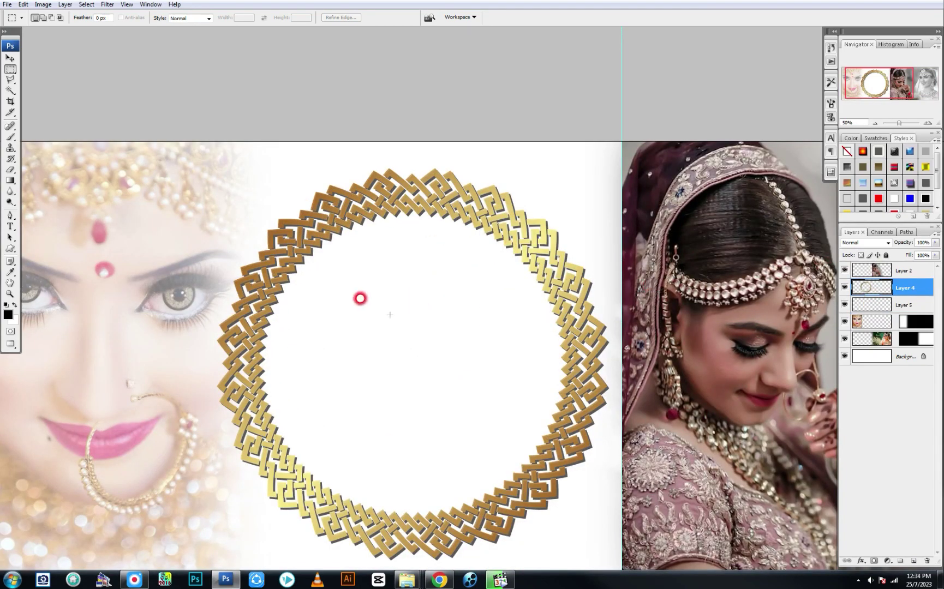
Fill an elliptical selection inside the gold ring with black on the empty layer.
right_click(10, 69)
left_click(55, 78)
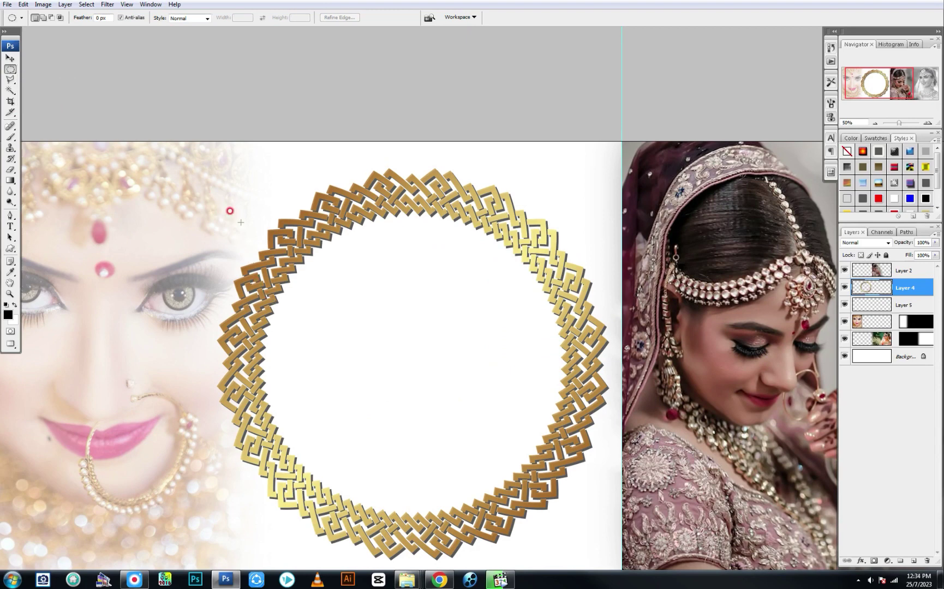
left_click_drag(241, 223, 587, 528)
left_click_drag(483, 438, 477, 417)
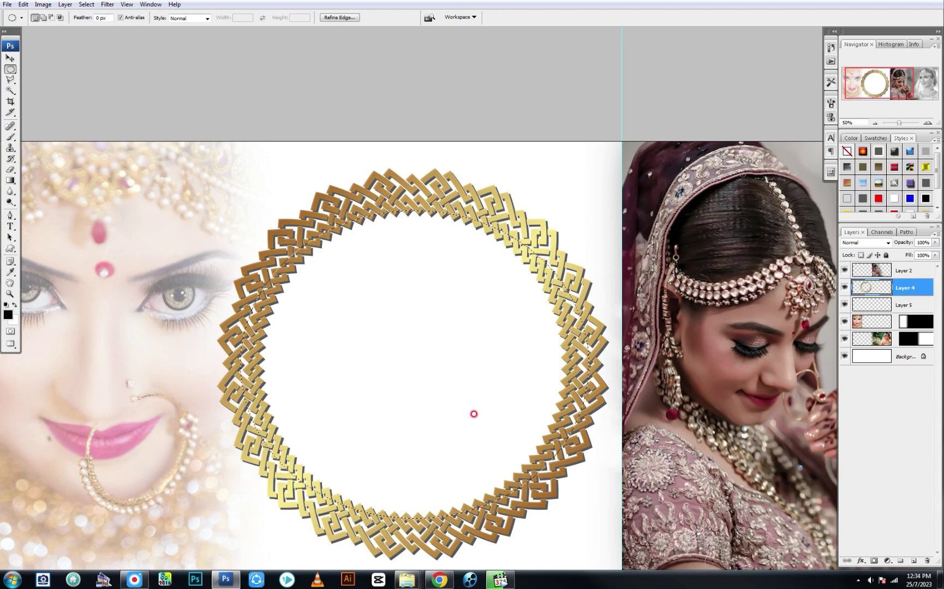
key("alt")
left_click(877, 306)
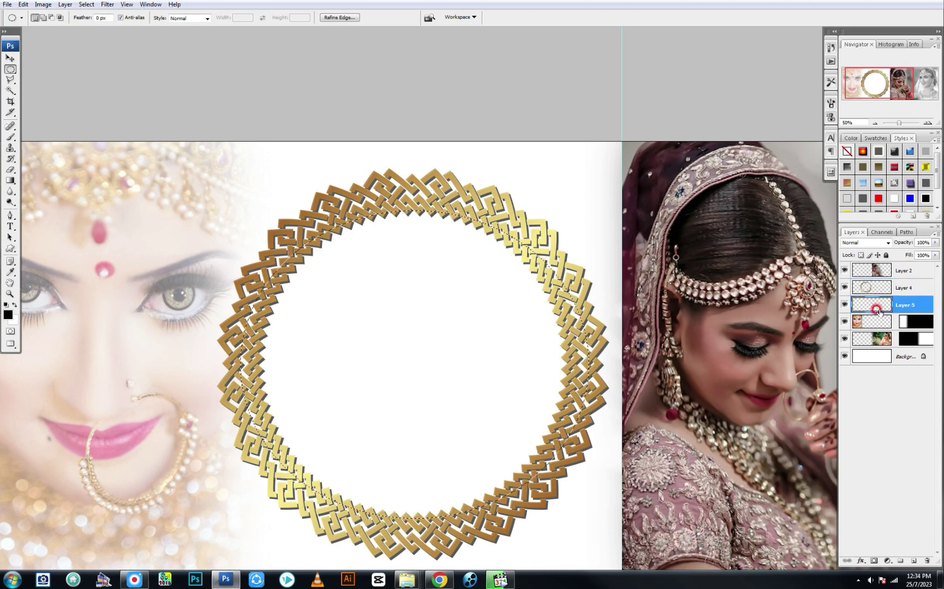
key("alt+BackSpace")
key("ctrl+d")
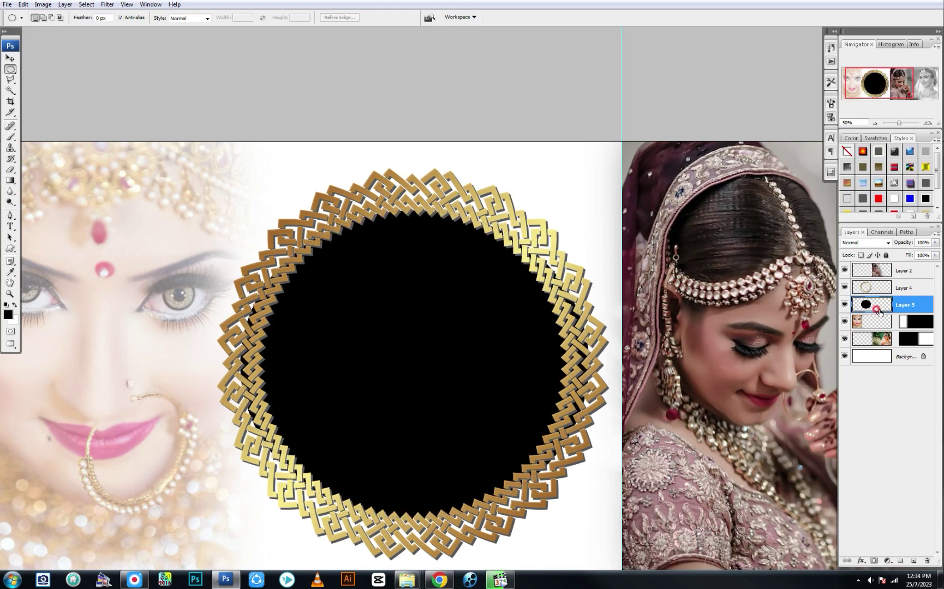
Narrow the black circle from both sides to about 92% width to fit the opening.
key("ctrl+t")
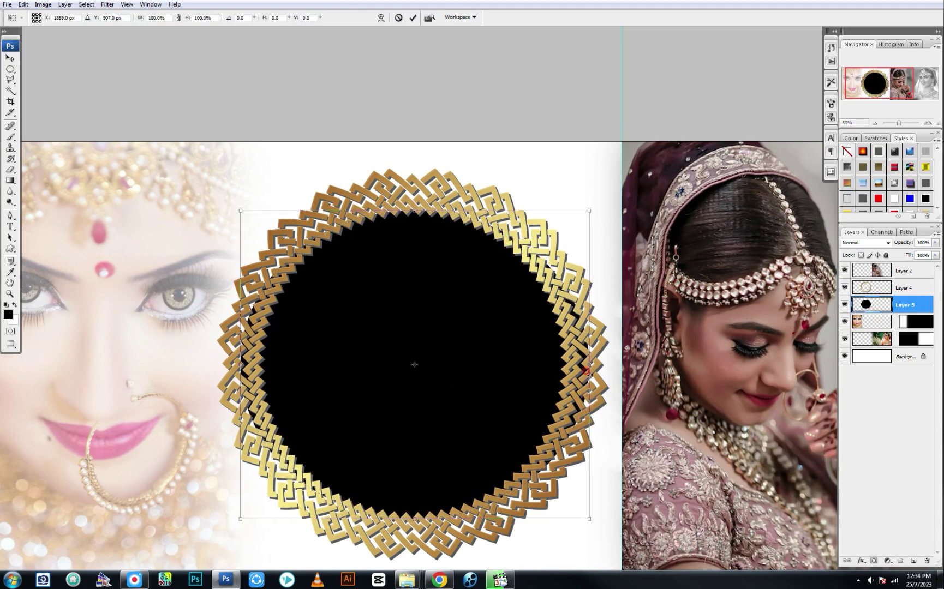
left_click_drag(590, 364, 575, 370)
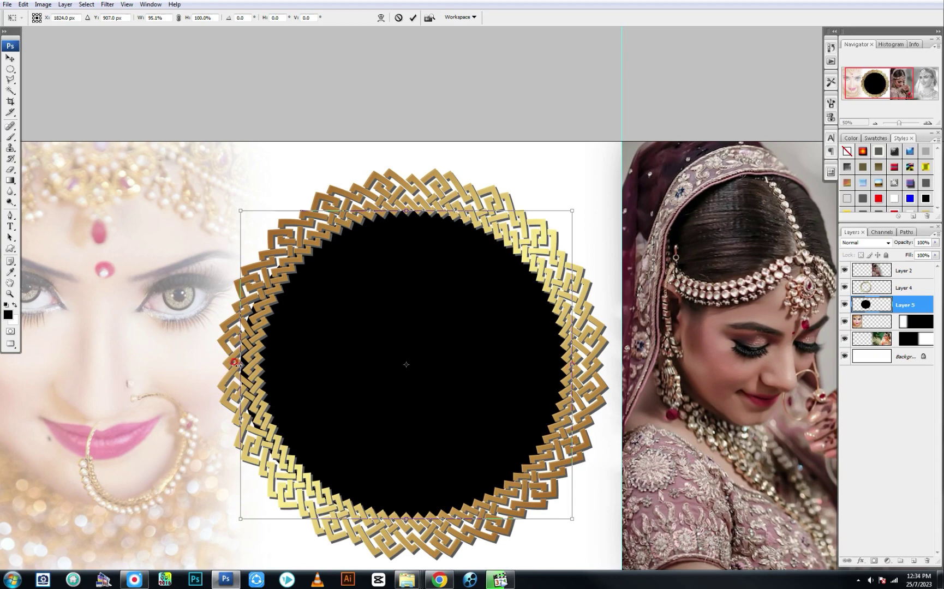
left_click_drag(238, 364, 251, 370)
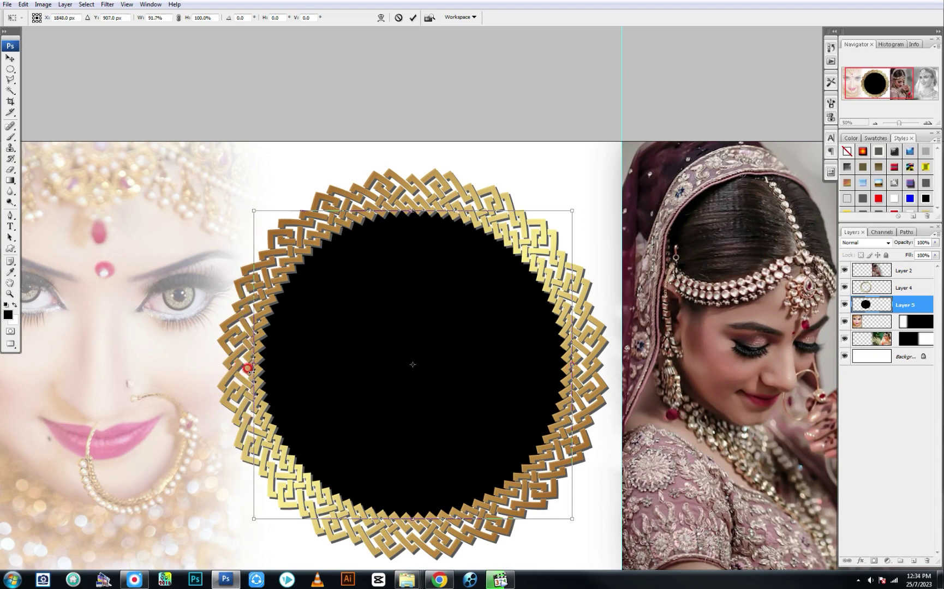
key("Return")
key("m")
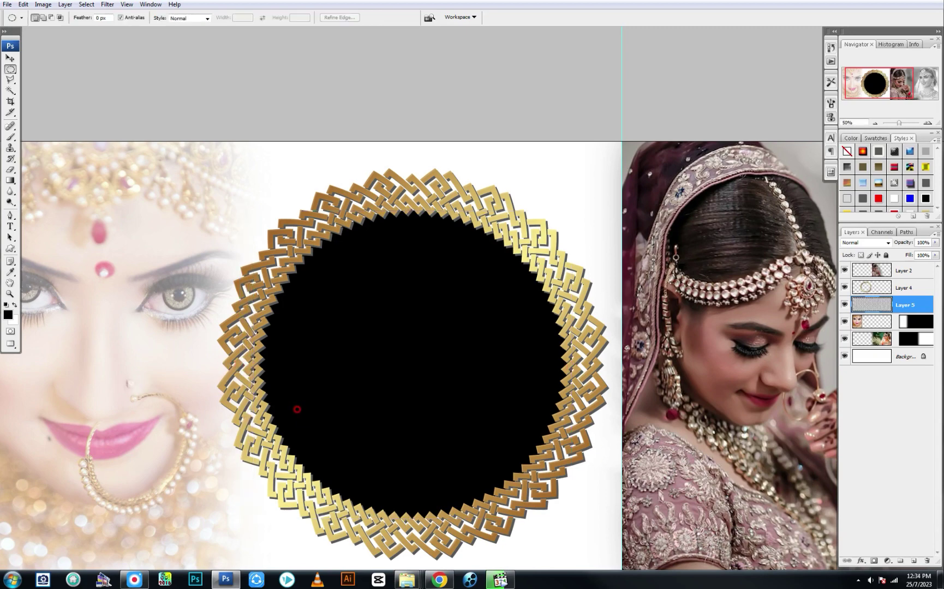
left_click_drag(320, 420, 304, 376)
Copy the bride in red sari photo and select the black circle layer in the composition.
key("v")
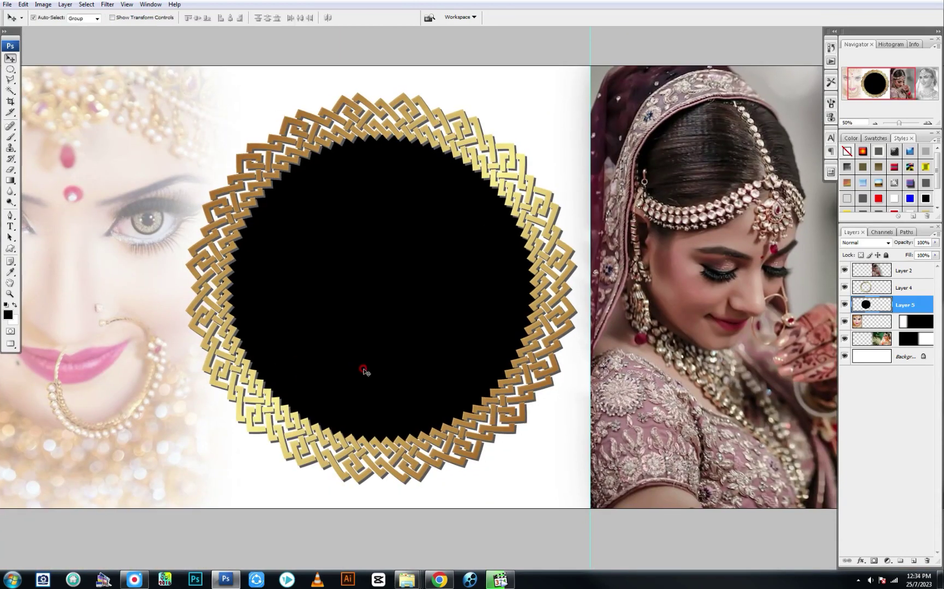
left_click(424, 439, "shift")
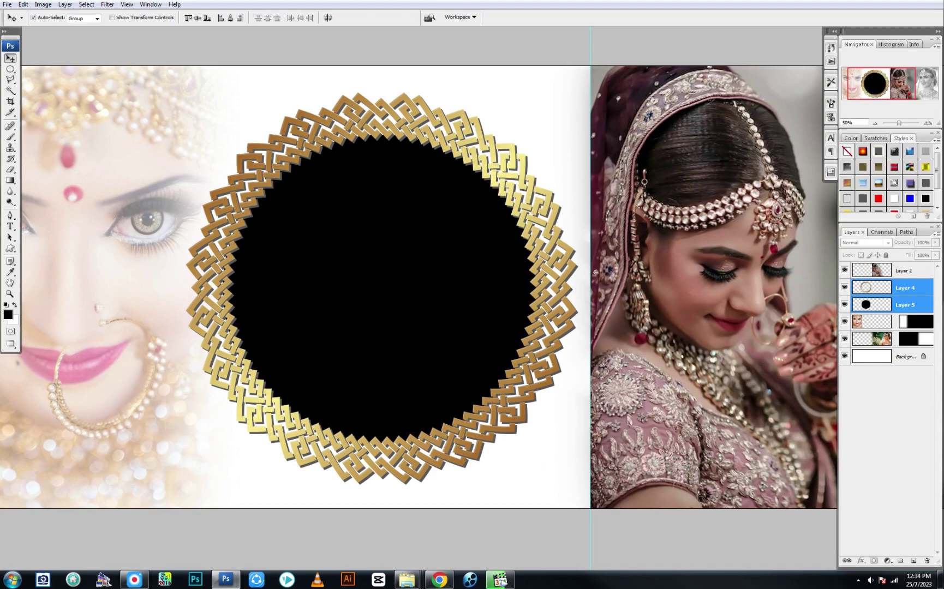
left_click(440, 355)
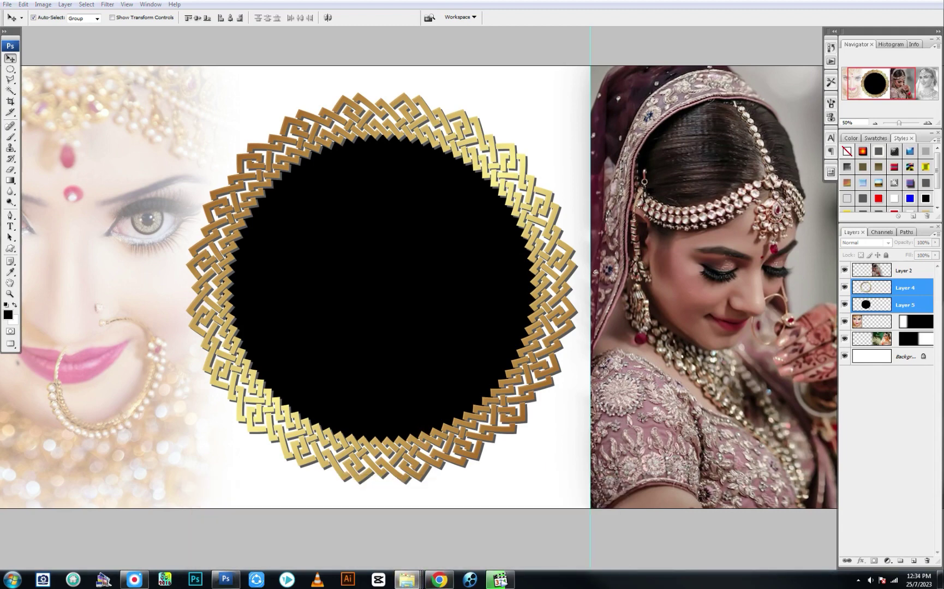
key("ctrl+Tab")
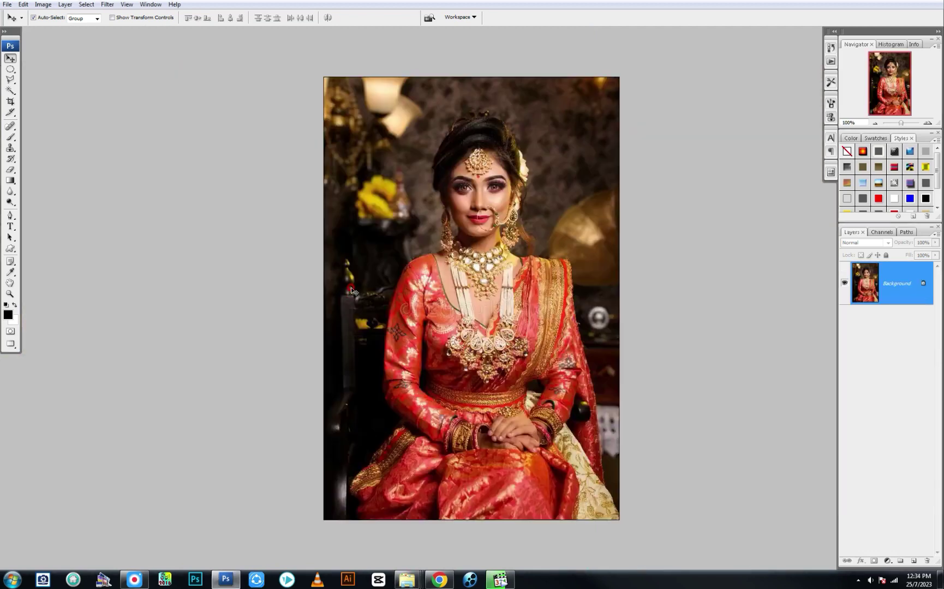
key("ctrl+Tab")
left_click(789, 319)
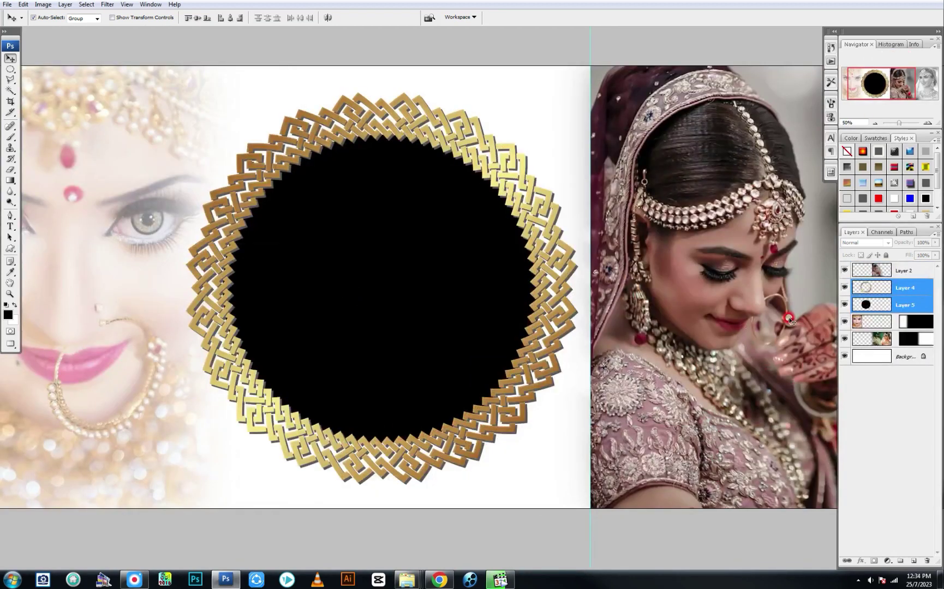
left_click(862, 305)
left_click(865, 305, "ctrl")
Paste the bride photo into the black circle, enlarge it to fill, and move it down.
key("ctrl+shift+v")
key("ctrl+t")
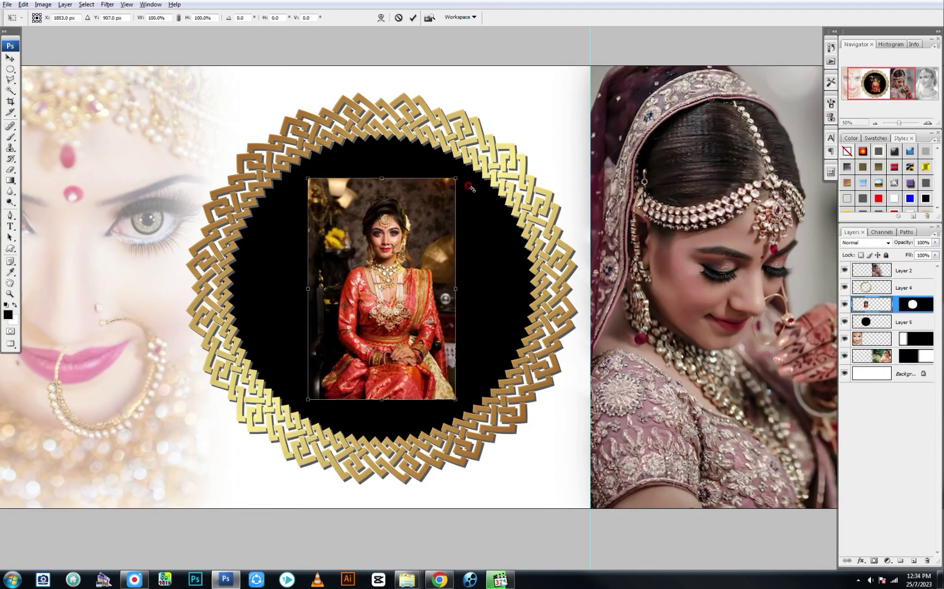
left_click_drag(458, 179, 555, 31)
left_click_drag(417, 287, 409, 358)
key("Return")
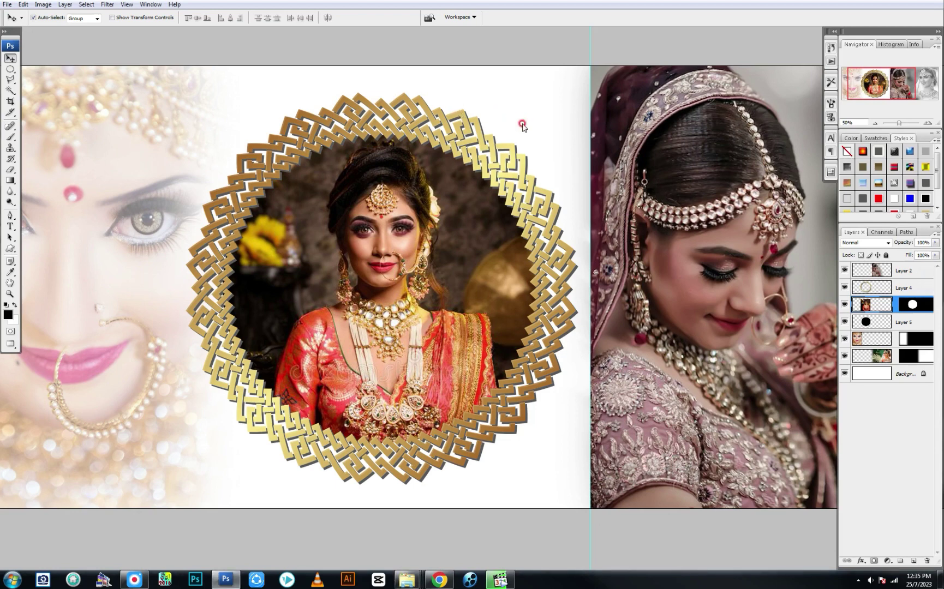
Place the rainbow butterfly at the frame's top-right and bring its layer to the front.
key("ctrl+Tab")
key("ctrl+Tab")
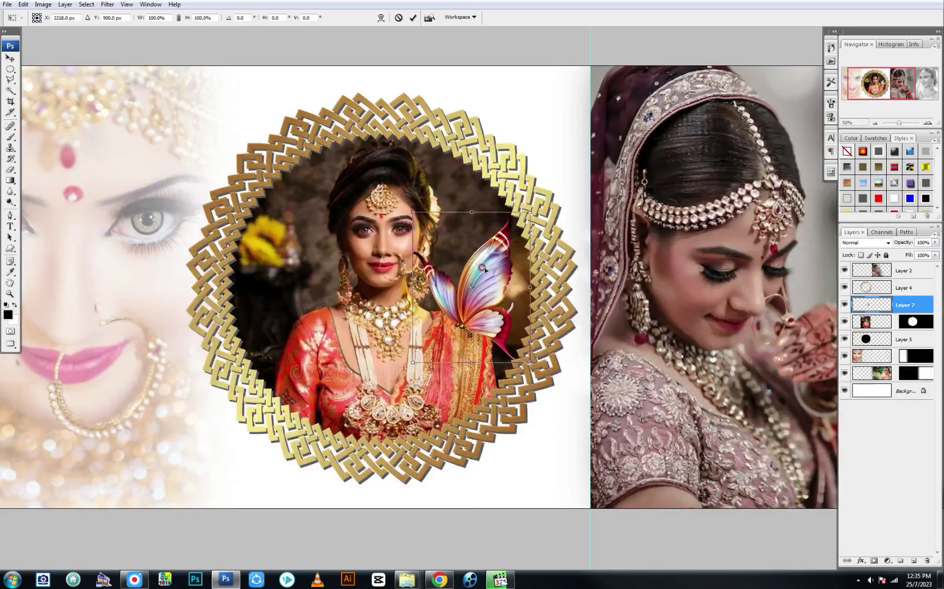
key("ctrl+t")
left_click_drag(490, 234, 537, 108)
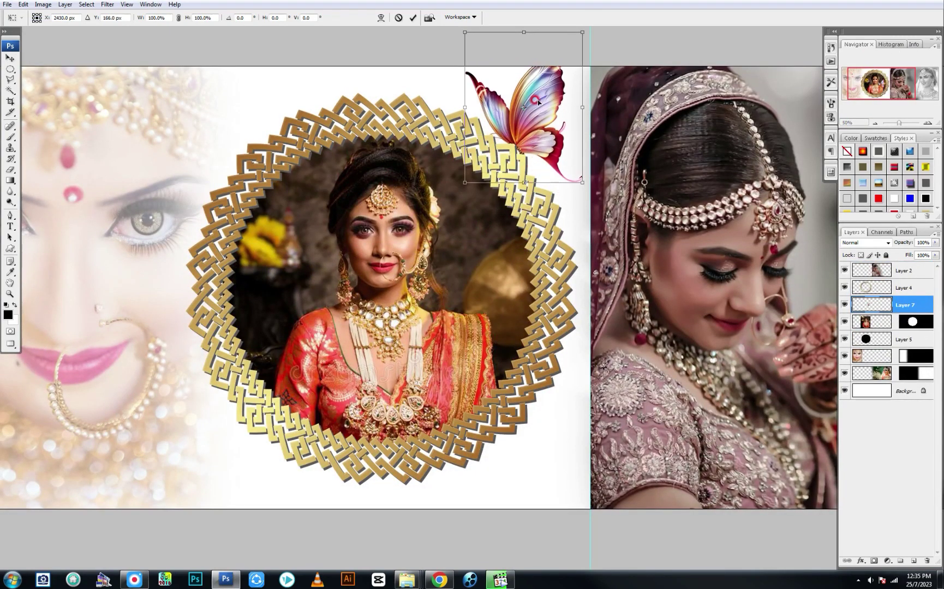
key("Return")
key("ctrl+bracketright")
key("ctrl+bracketright")
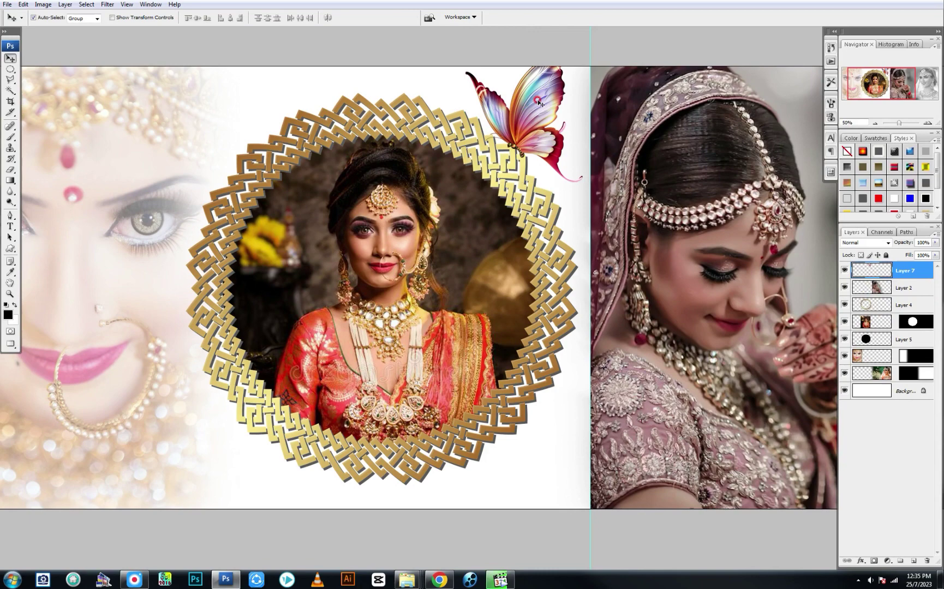
Resize the butterfly to about 69%.
key("ctrl+t")
mouse_move(581, 40)
left_mouse_down()
mouse_move(568, 51)
mouse_move(503, 220)
mouse_move(501, 272)
left_mouse_up()
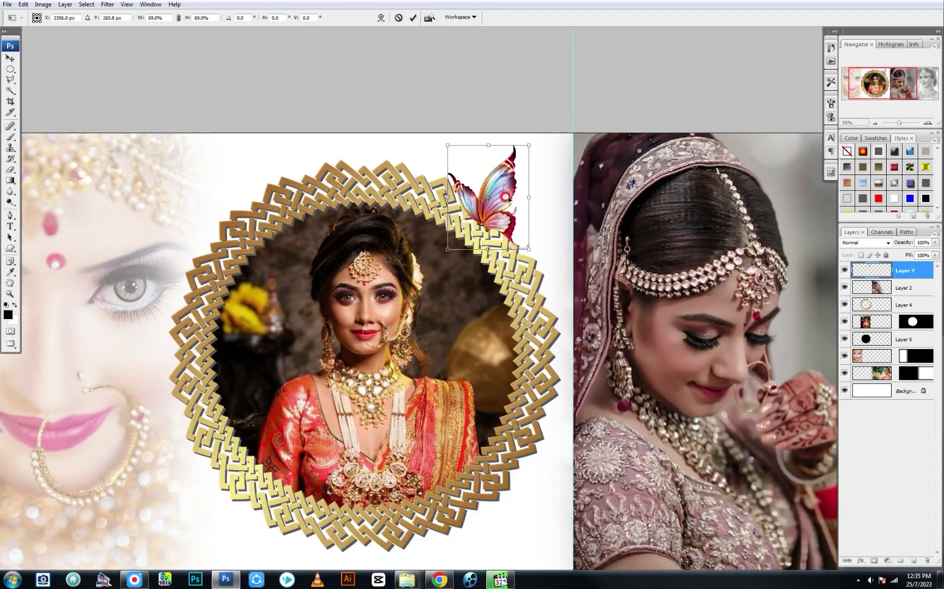
mouse_move(501, 196)
left_mouse_down()
mouse_move(534, 179)
mouse_move(518, 184)
left_mouse_up()
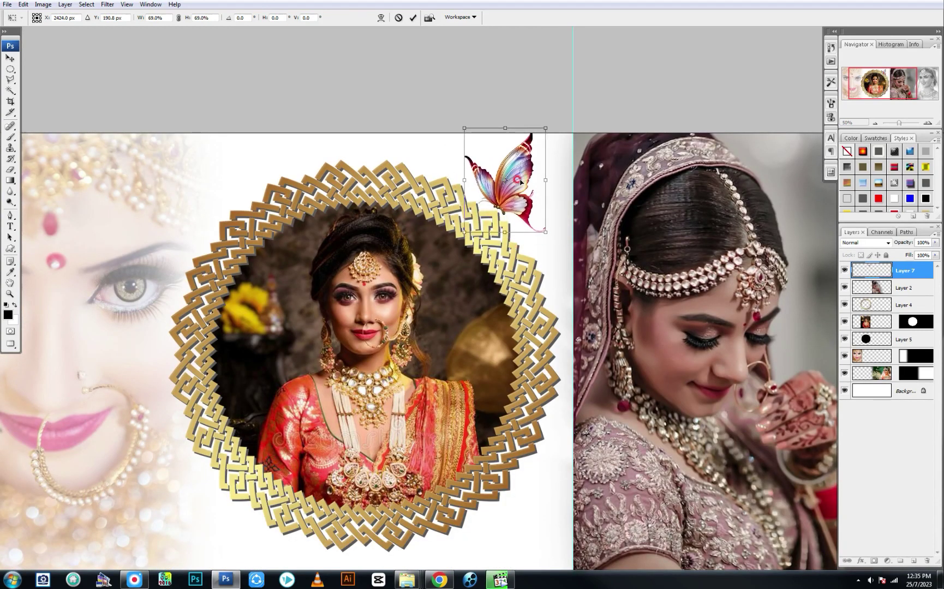
key("Return")
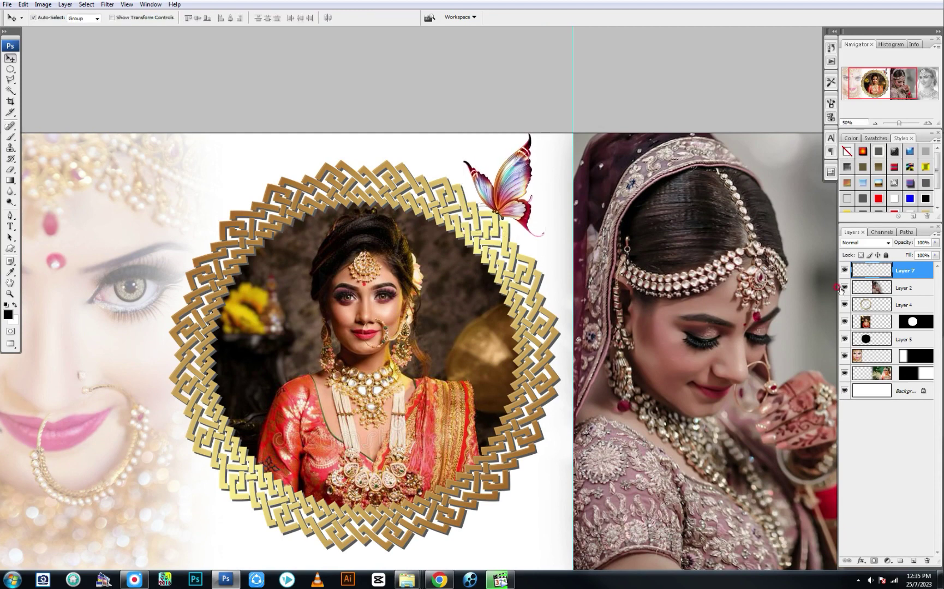
left_click(861, 561)
Add a drop shadow to the butterfly with 24 px distance and 8% spread.
left_click(882, 454)
left_click_drag(542, 192, 682, 327)
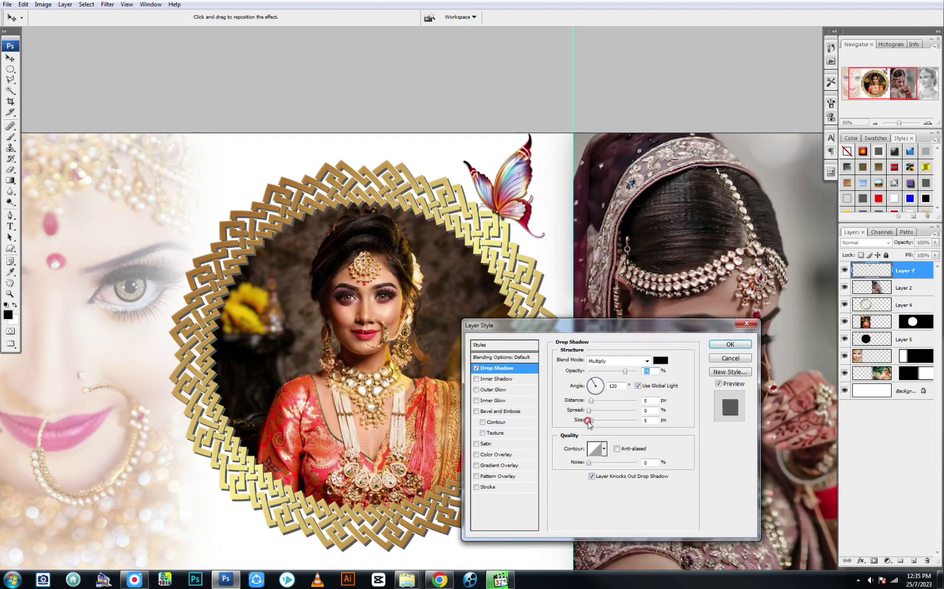
left_click_drag(603, 405, 594, 421)
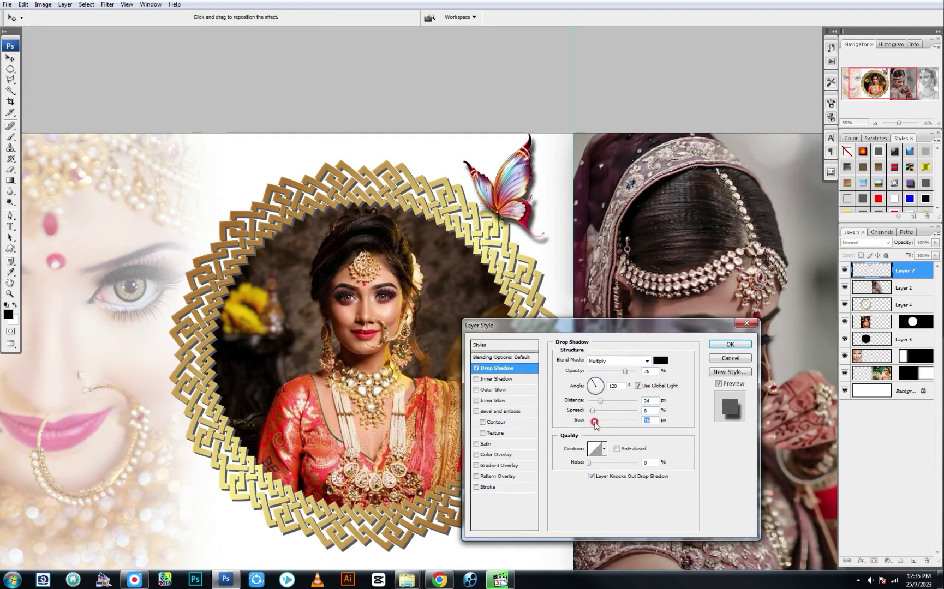
key("Return")
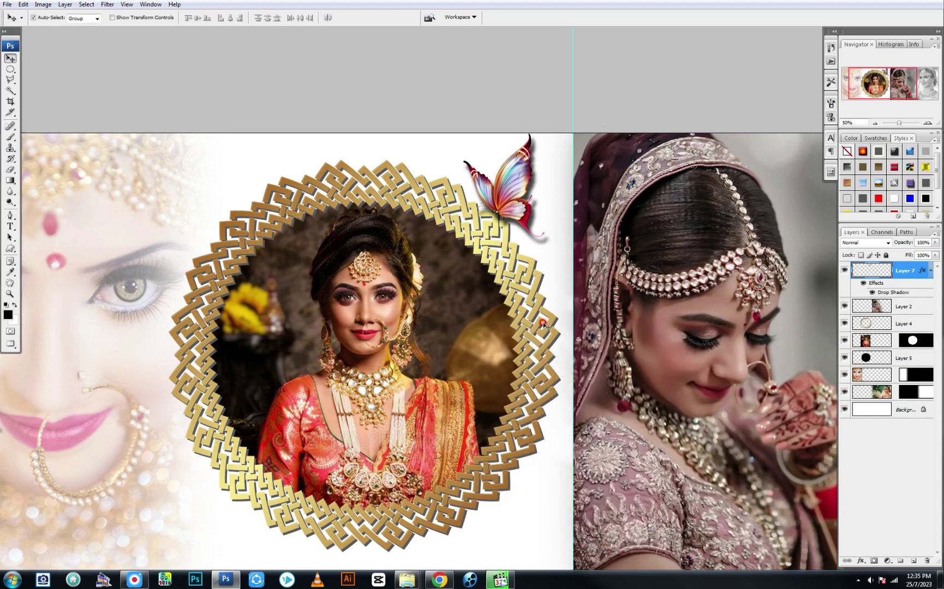
Rotate the gold ribbon 90° clockwise and place it behind the frame and butterfly.
left_click_drag(434, 310, 514, 278)
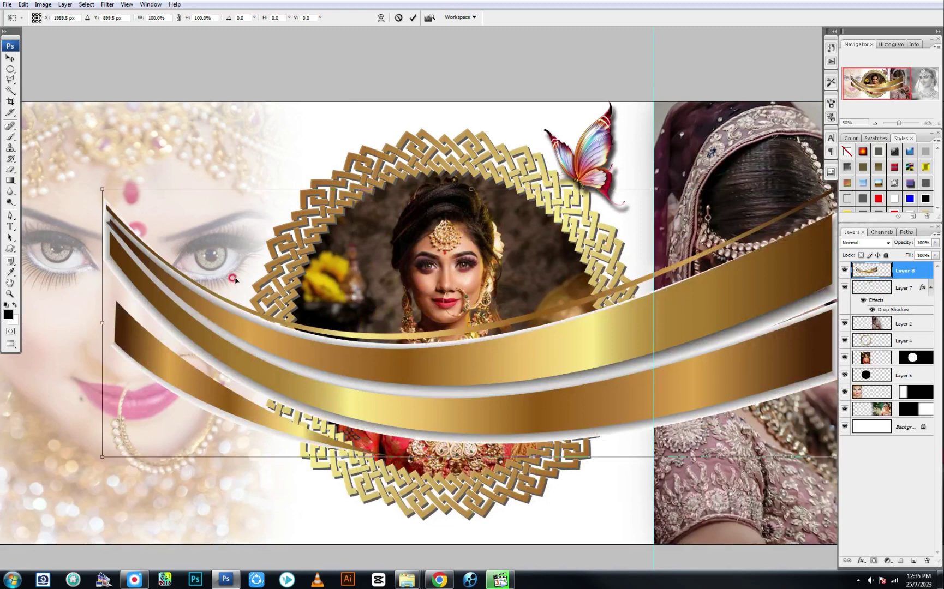
right_click(232, 279)
left_click(282, 385)
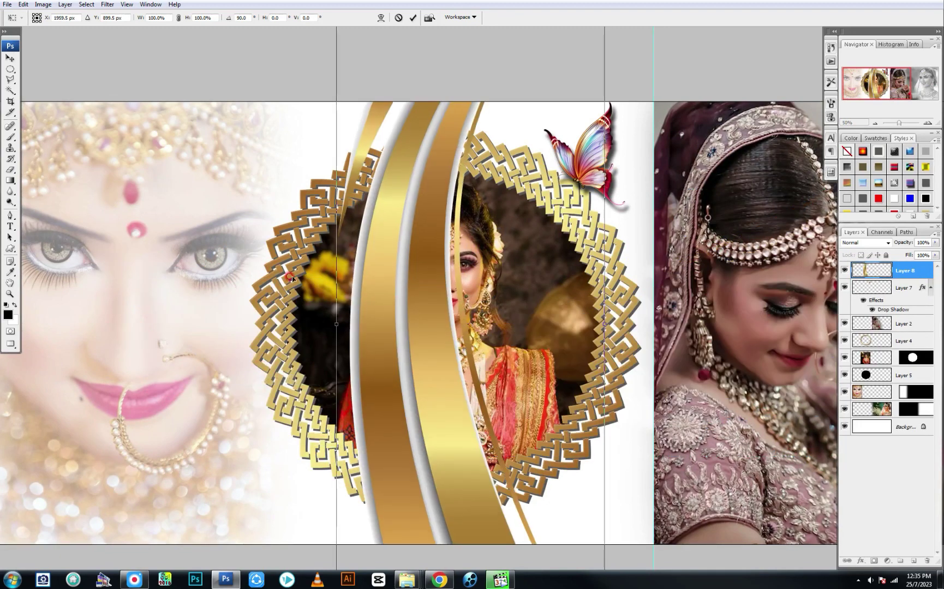
left_click_drag(292, 279, 265, 278)
key("Return")
key("ctrl+bracketleft")
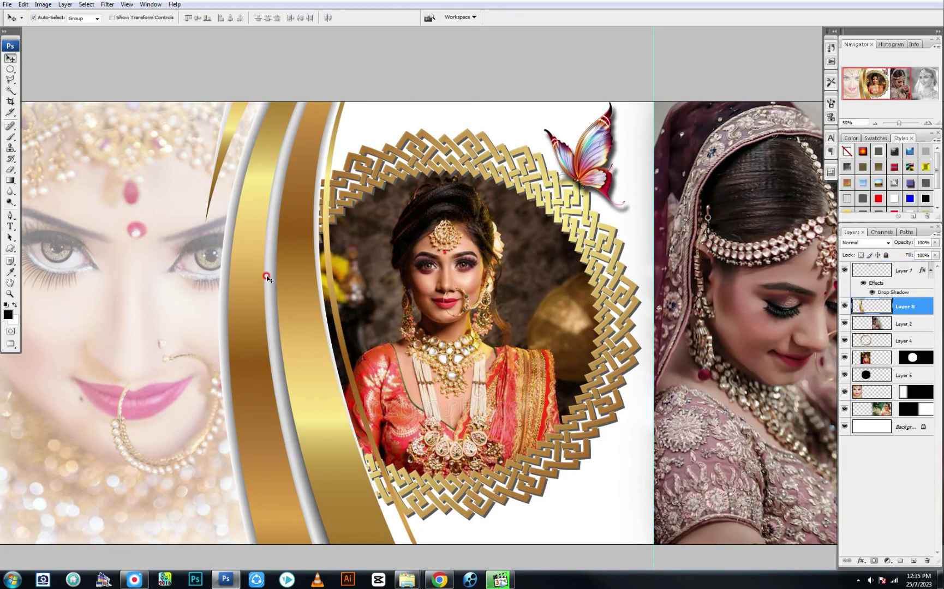
key("ctrl+bracketleft")
key("ctrl+bracketleft")
key("ctrl+bracketleft")
mouse_move(262, 157)
left_mouse_down()
mouse_move(354, 81)
mouse_move(299, 125)
mouse_move(296, 167)
left_mouse_up()
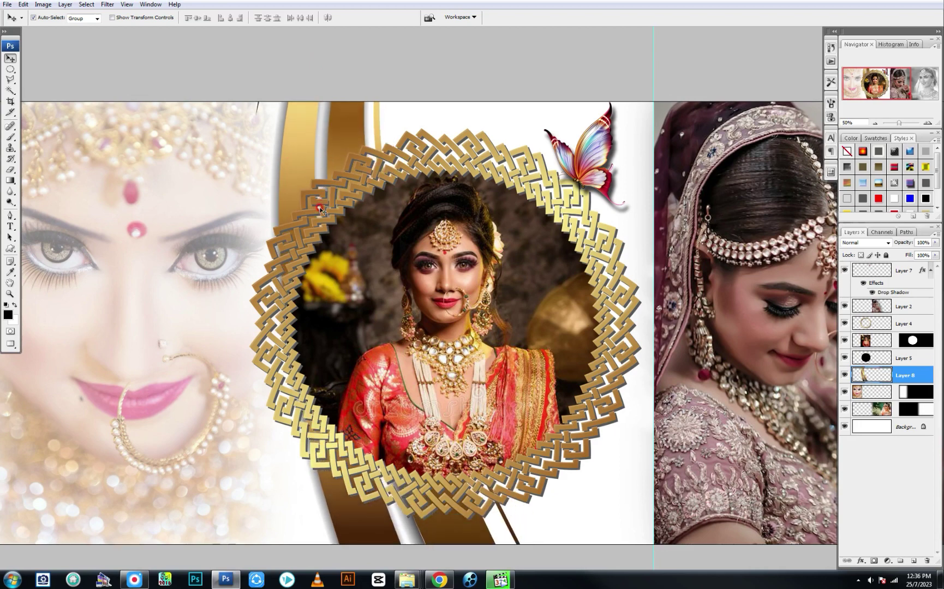
Scale the gold ribbon band to about 122% × 132% around the frame.
key("ctrl+minus")
key("ctrl+t")
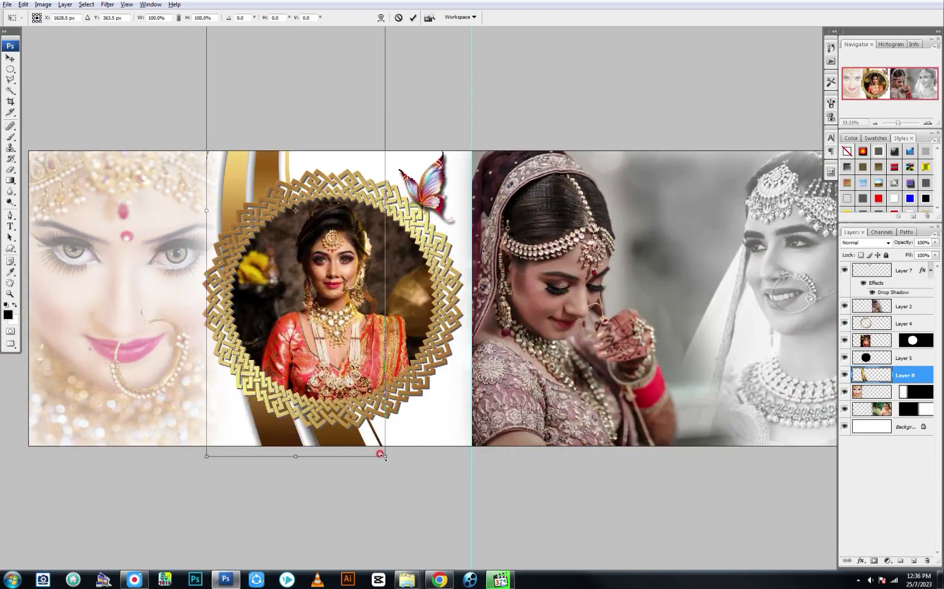
left_click_drag(380, 454, 405, 487)
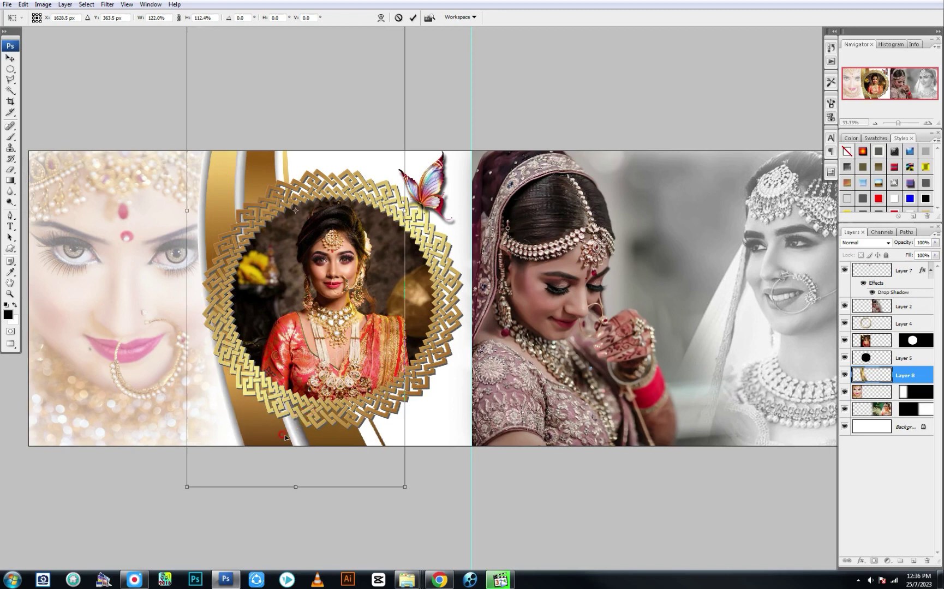
left_click_drag(285, 437, 280, 418)
key("Return")
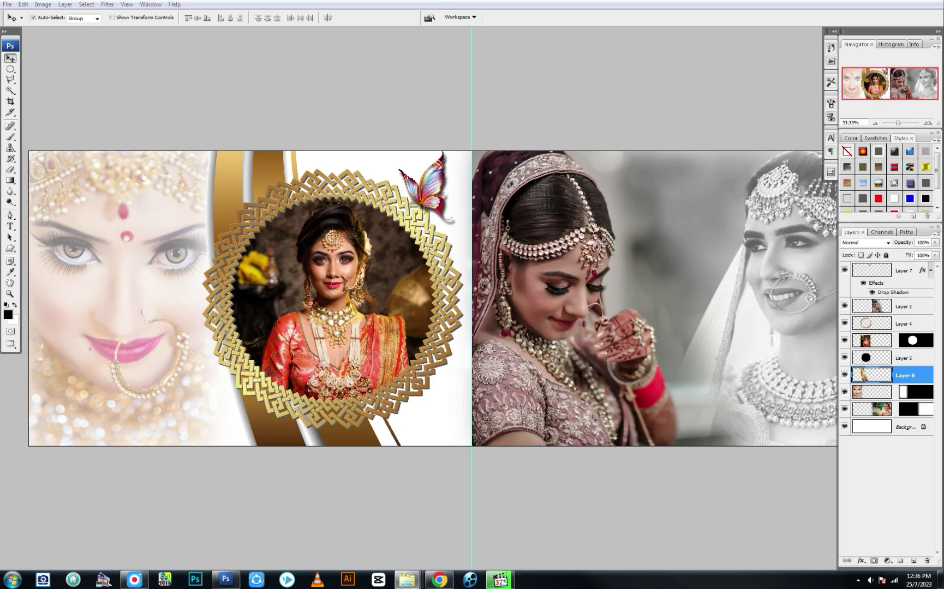
Bring the sunflower ornament into the album as the top layer, in the top-right corner.
key("ctrl+Tab")
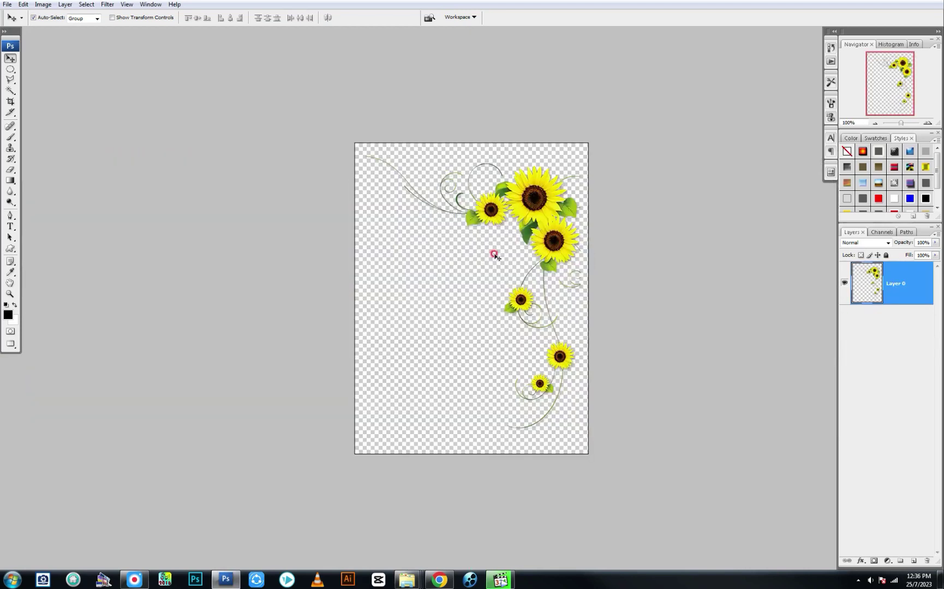
left_click_drag(486, 247, 425, 266)
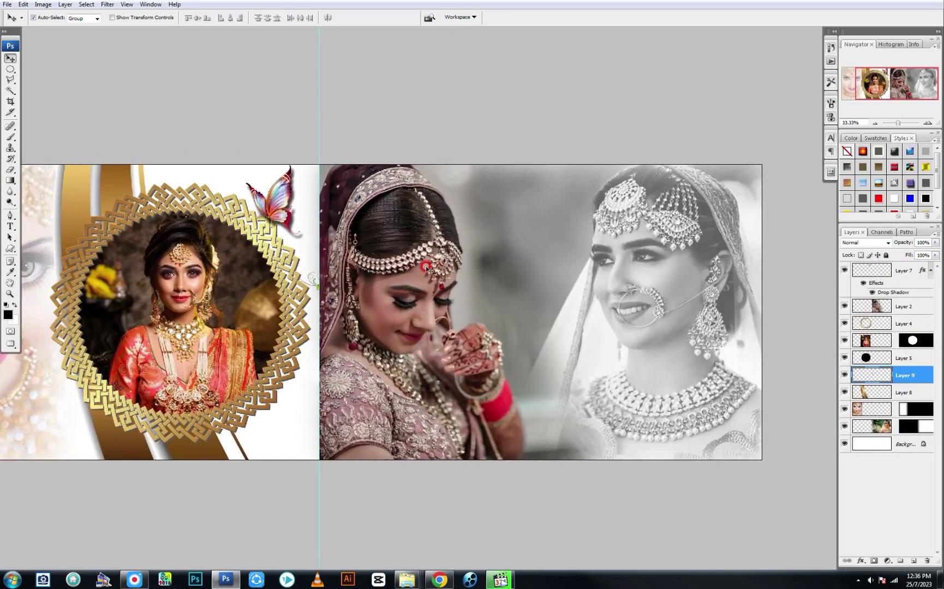
key("ctrl+shift+bracketright")
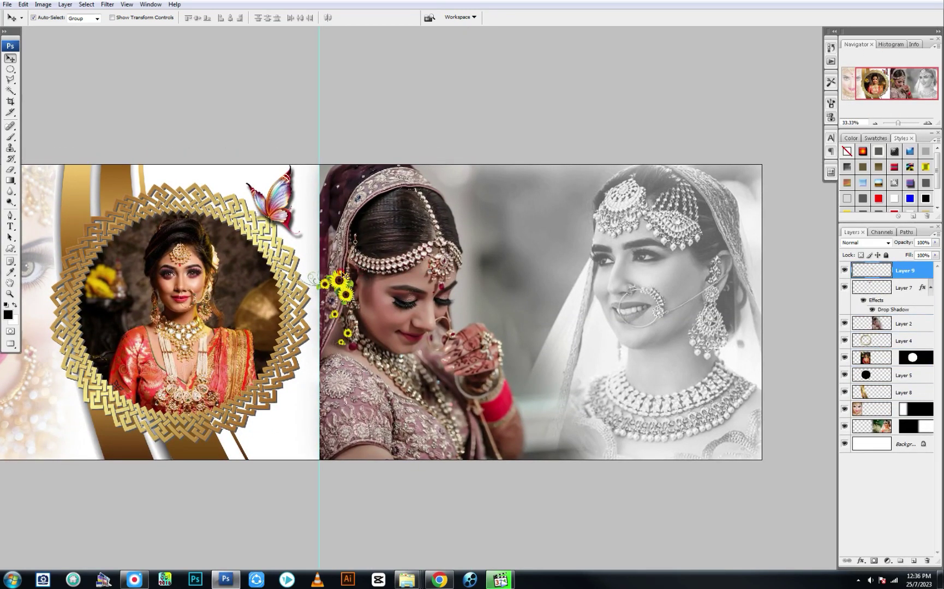
mouse_move(339, 273)
left_mouse_down()
mouse_move(631, 217)
mouse_move(748, 179)
mouse_move(710, 424)
left_mouse_up()
Place a flipped copy of the sunflowers in the bottom-right corner.
key("ctrl+t")
right_click(711, 421)
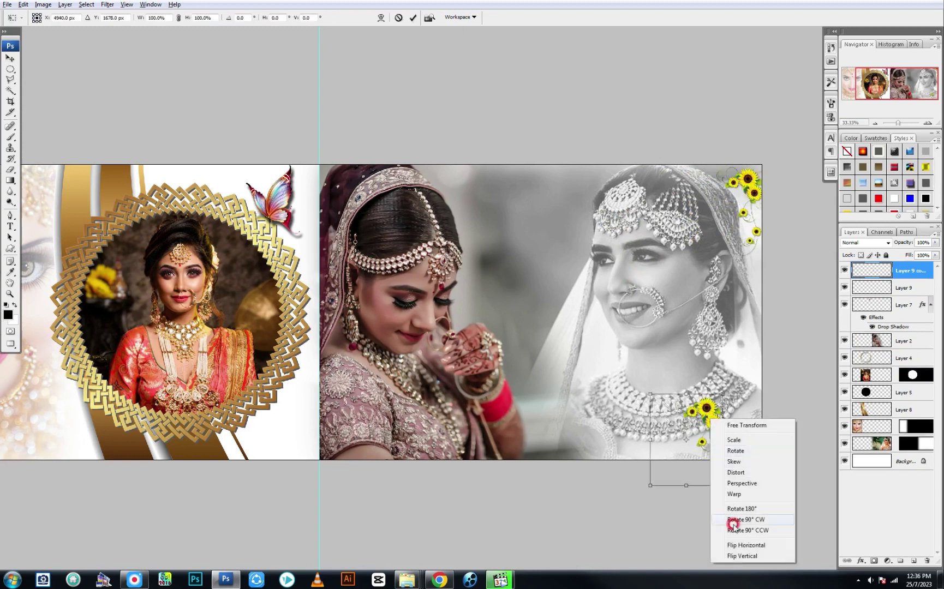
left_click(735, 557)
right_click(726, 423)
left_click(737, 414)
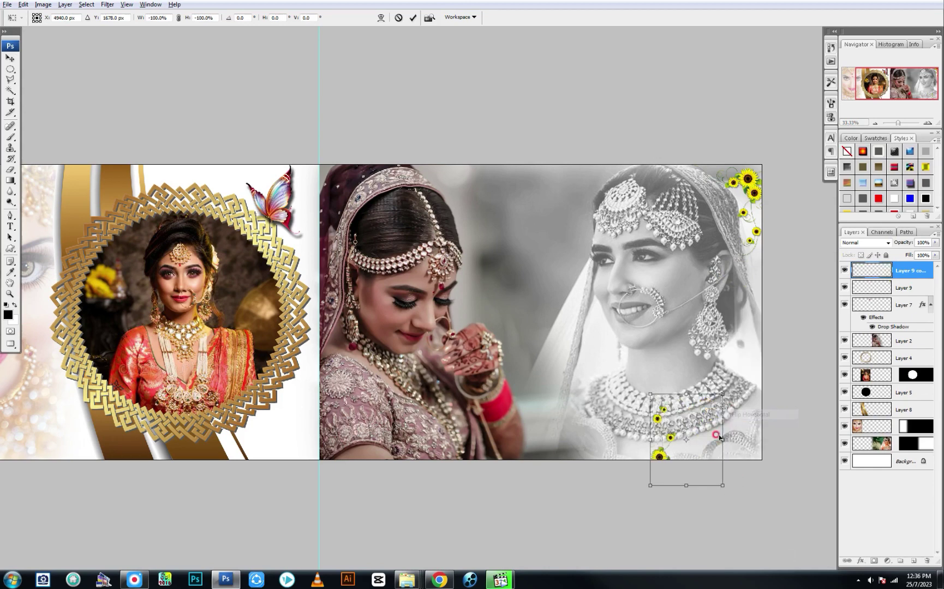
right_click(701, 473)
left_click(705, 422)
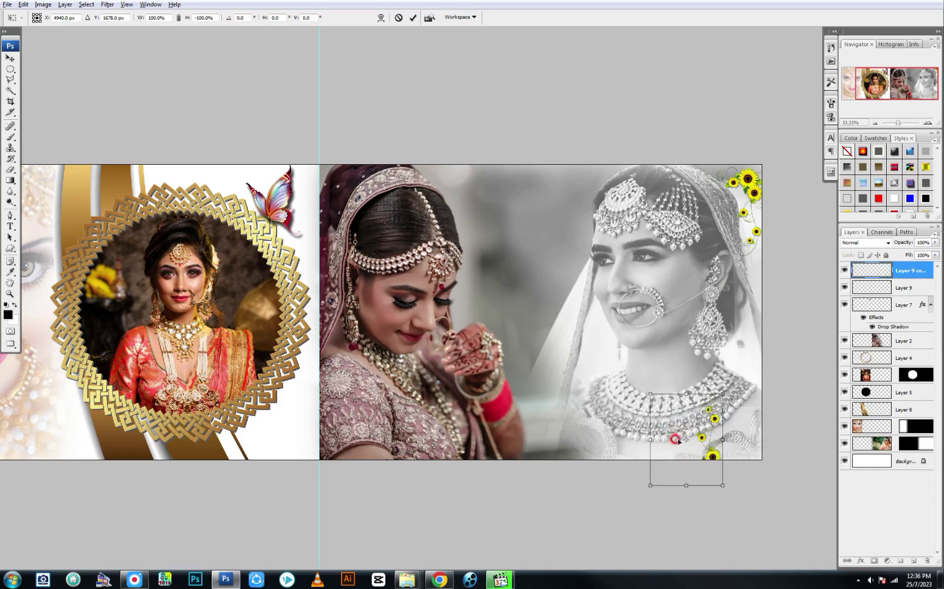
left_click_drag(677, 440, 748, 421)
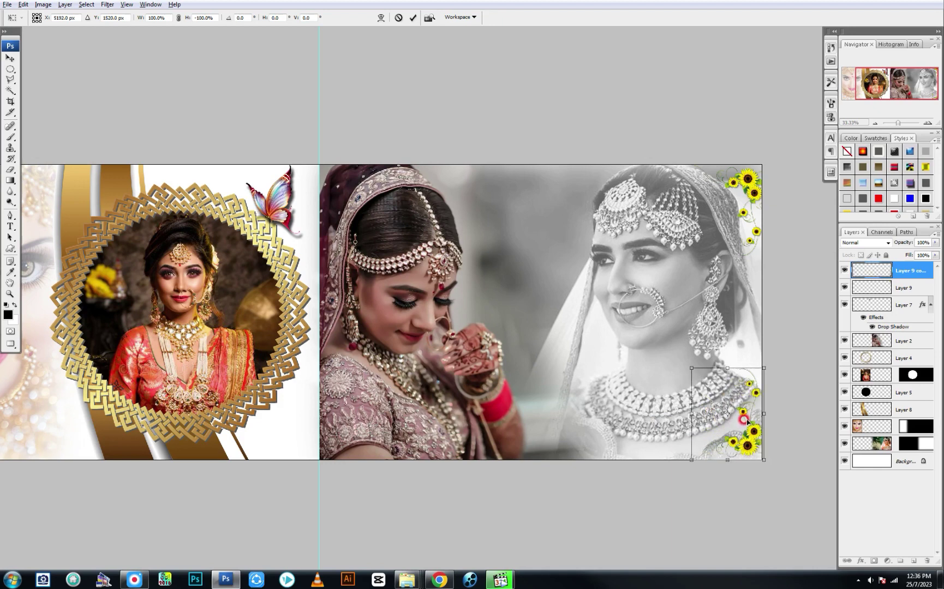
key("Return")
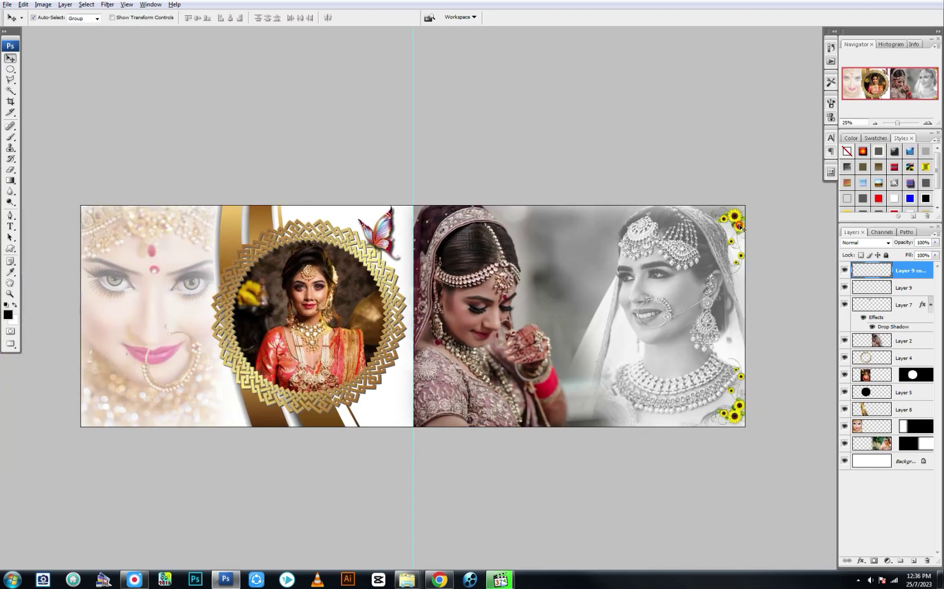
Copy both sunflower ornaments onto the left page, flipped horizontally, at the left corners.
key("shift+alt+bracketleft")
left_click_drag(743, 229, 250, 230)
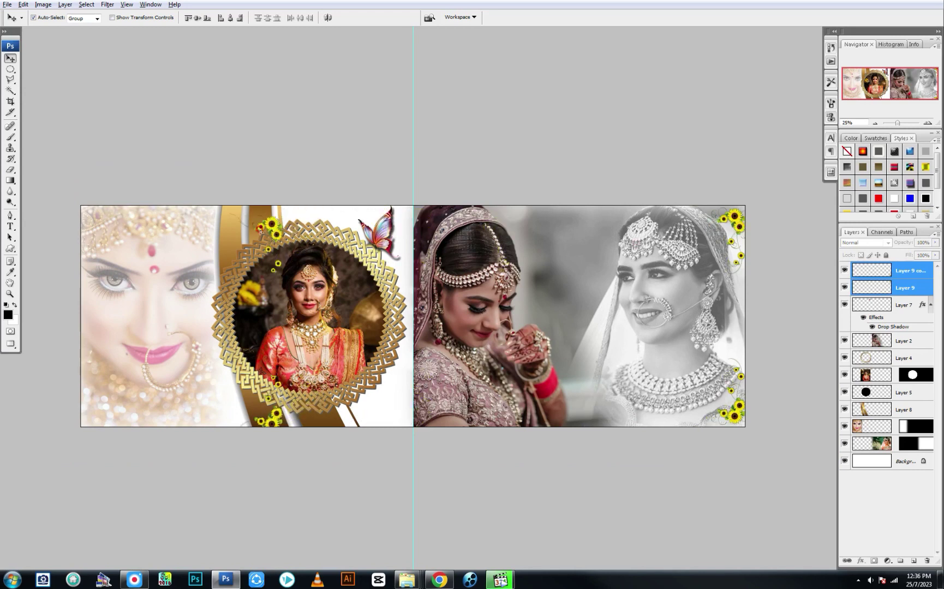
key("ctrl+t")
right_click(250, 231)
left_click(268, 356)
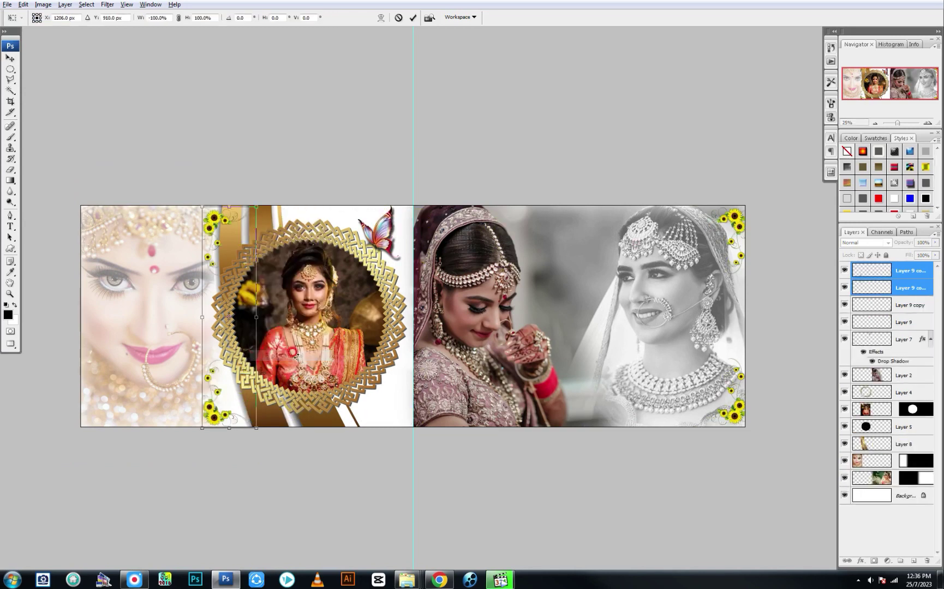
left_click_drag(214, 228, 97, 232)
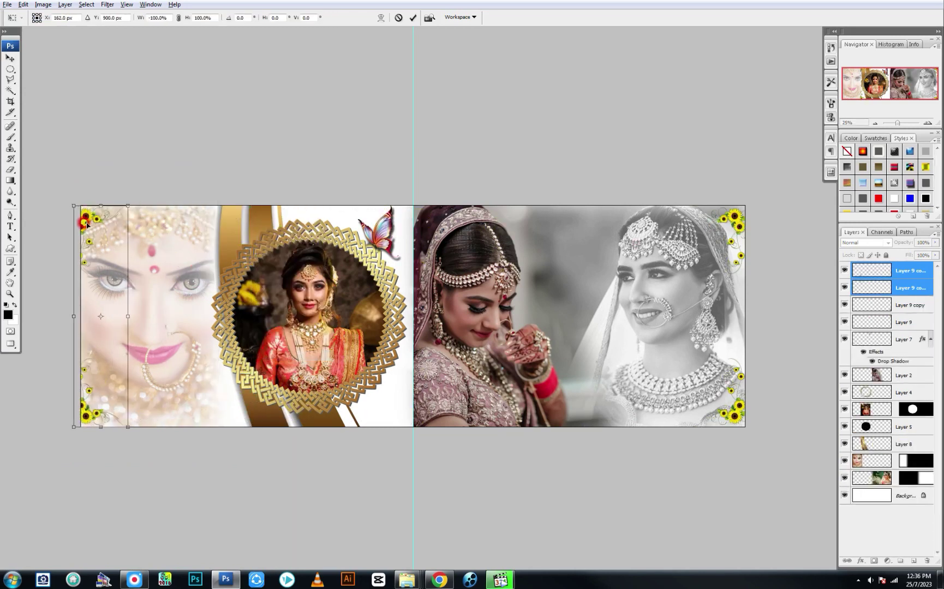
key("Return")
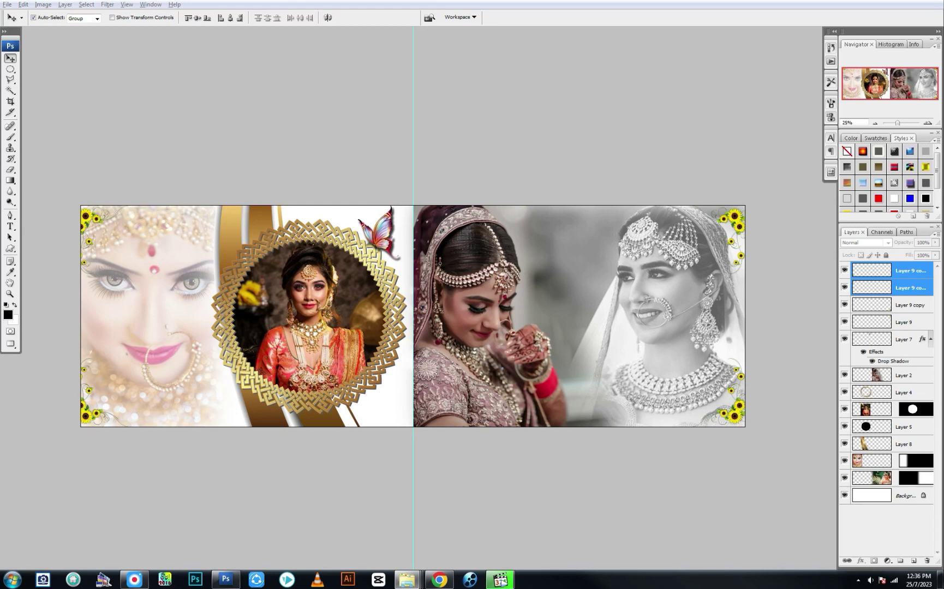
Place the pink blossom branch over the lower right of the grey bride photo.
left_click_drag(823, 257, 739, 230)
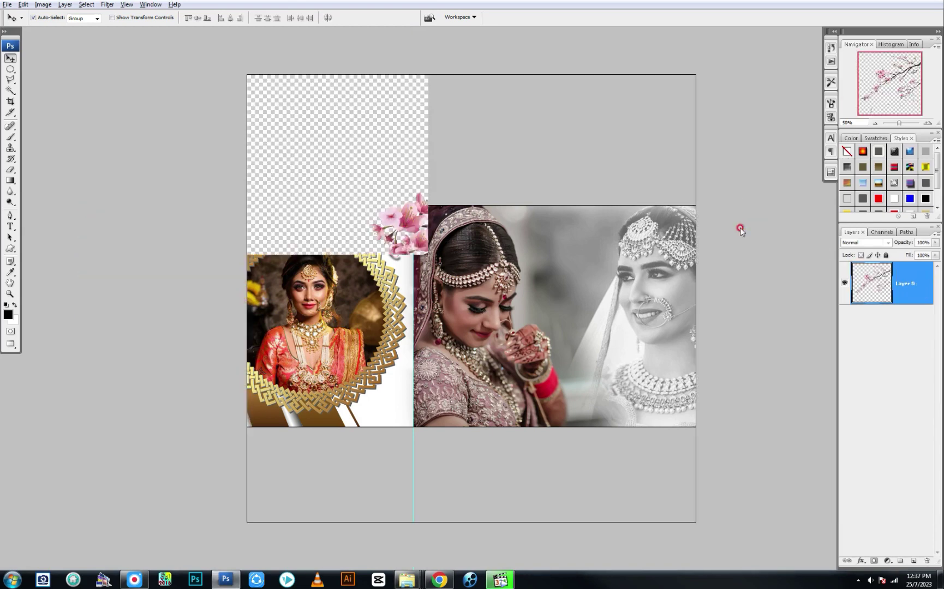
key("ctrl+v")
key("ctrl+t")
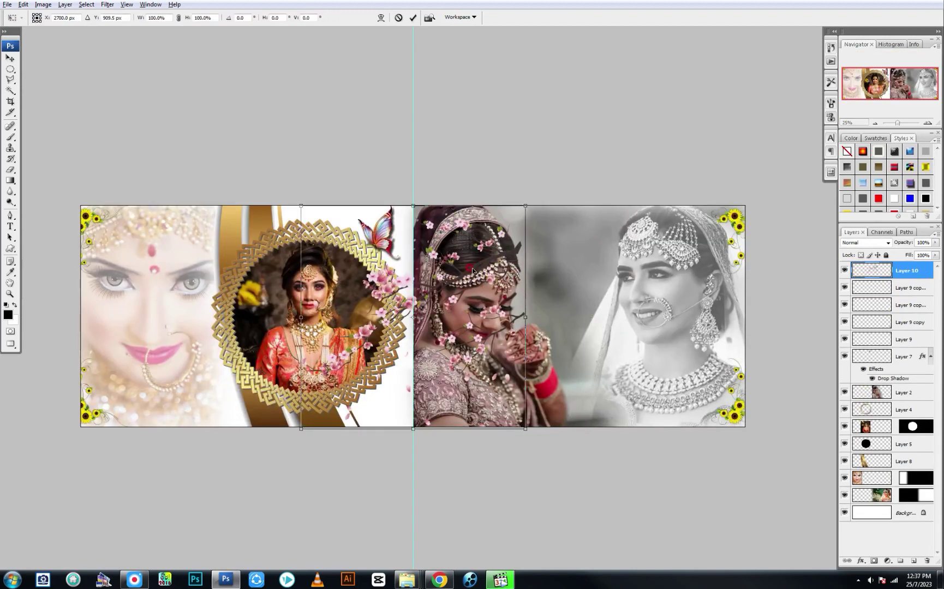
left_click_drag(473, 270, 721, 223)
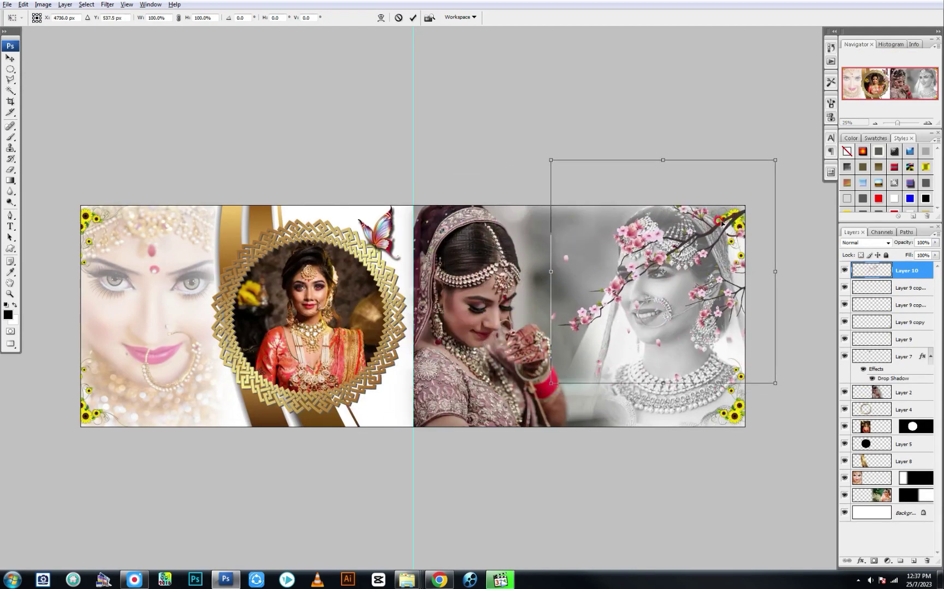
left_click_drag(721, 223, 747, 323)
key("Return")
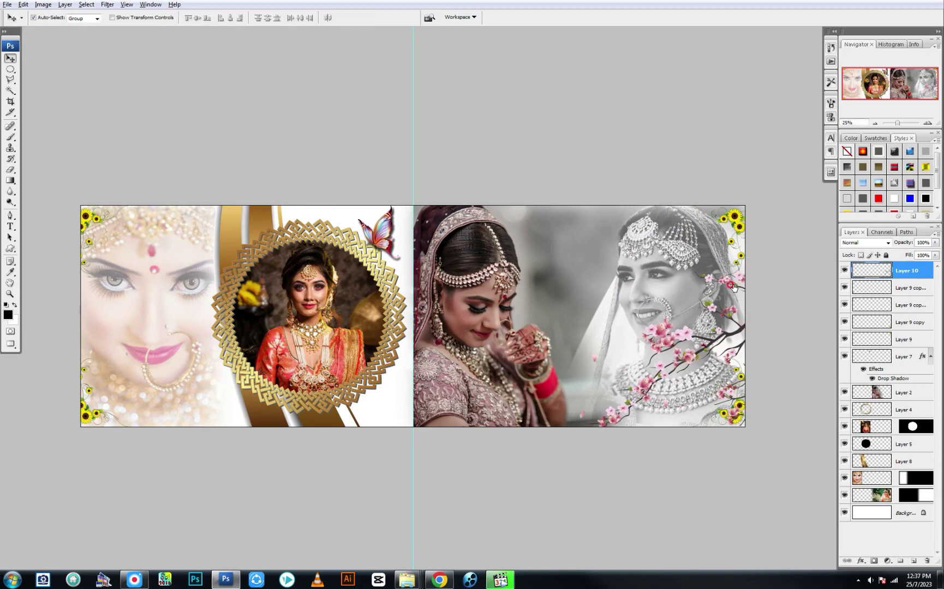
Cancel the accidentally repeated filter and open the Filter menu.
key("ctrl+f")
key("Escape")
left_click(108, 4)
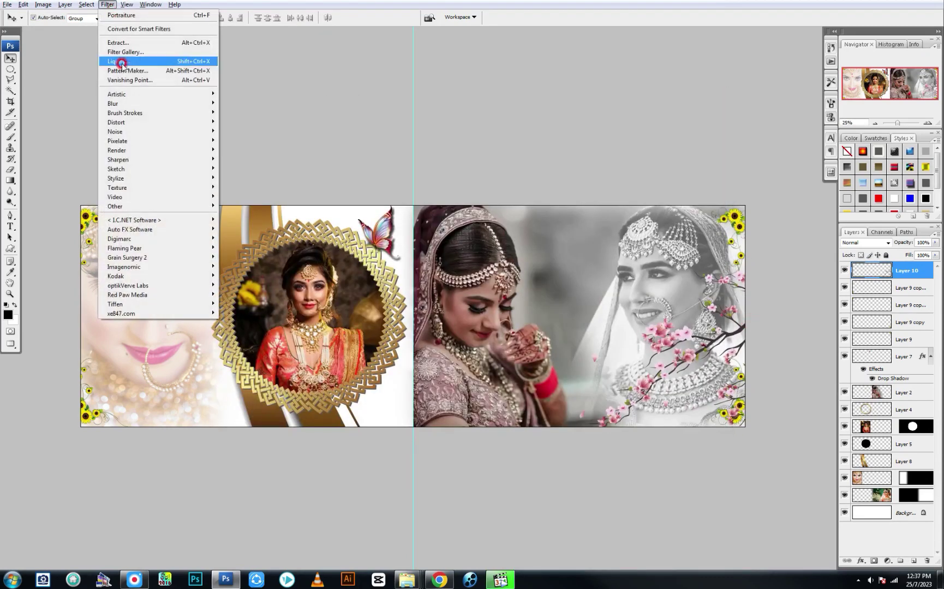
mouse_move(113, 103)
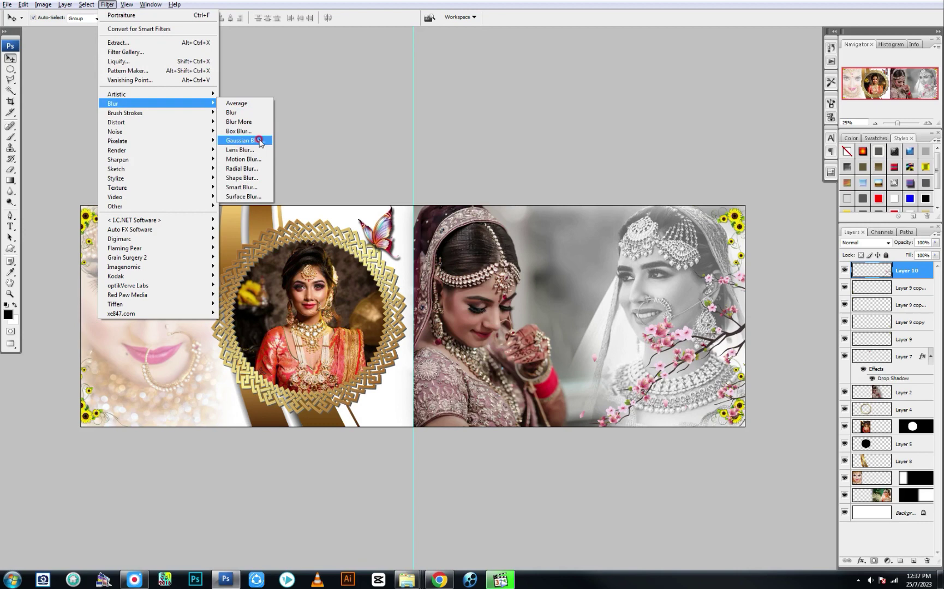
Apply a Gaussian Blur of 25.2 pixels radius to the pink blossom branch.
left_click(260, 142)
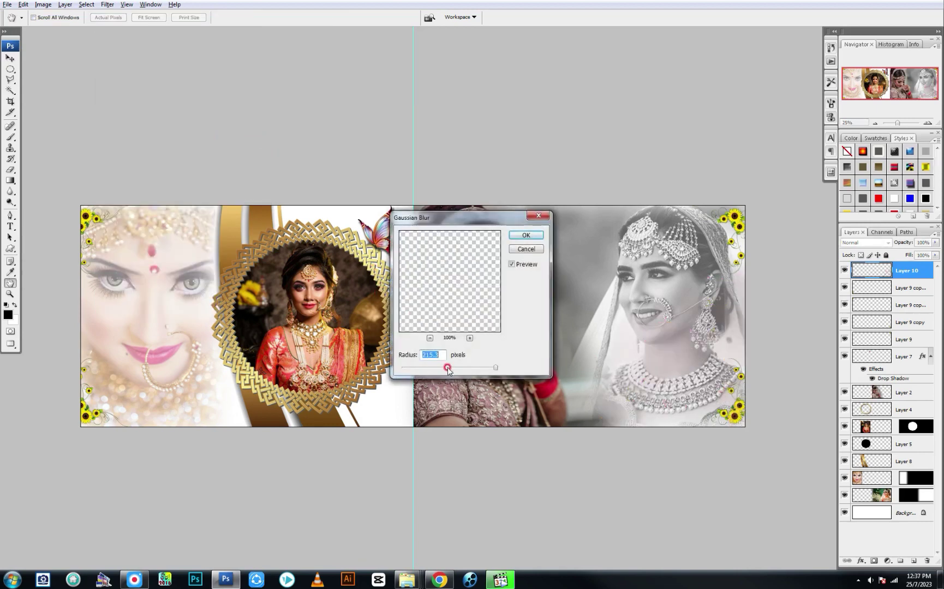
left_click_drag(448, 369, 451, 369)
key("Return")
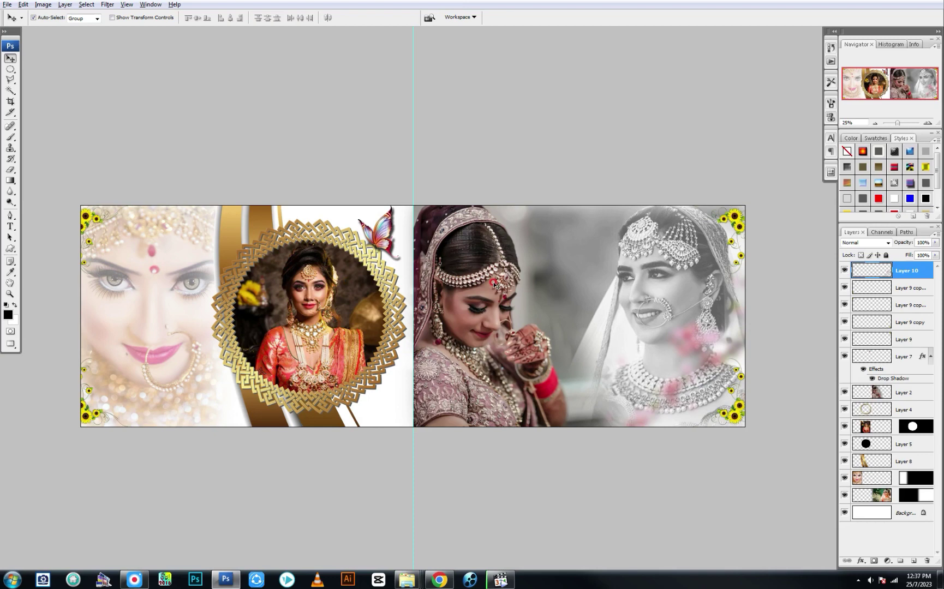
Hide the panels, then zoom in and pan to inspect the finished album spread.
key("Tab")
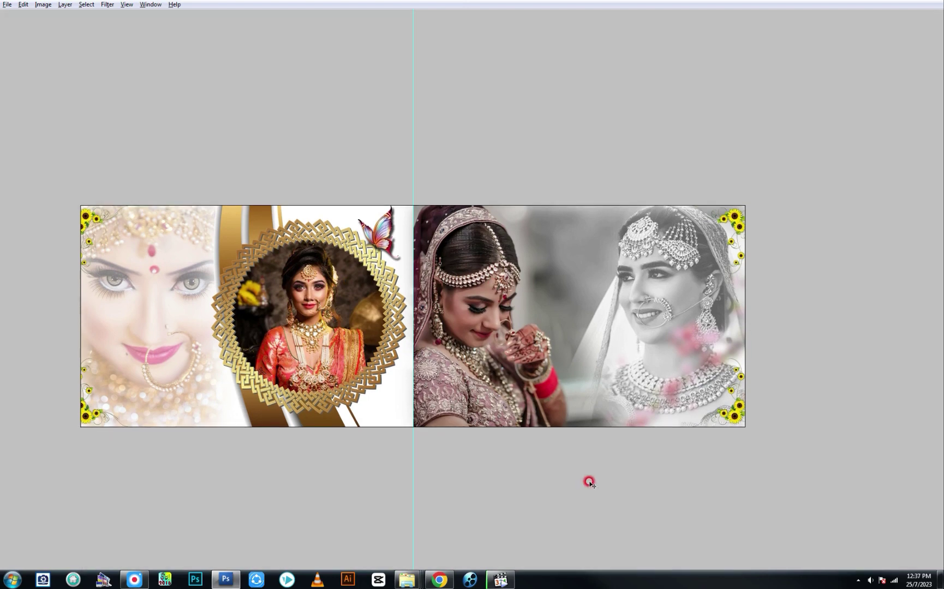
left_click(588, 482)
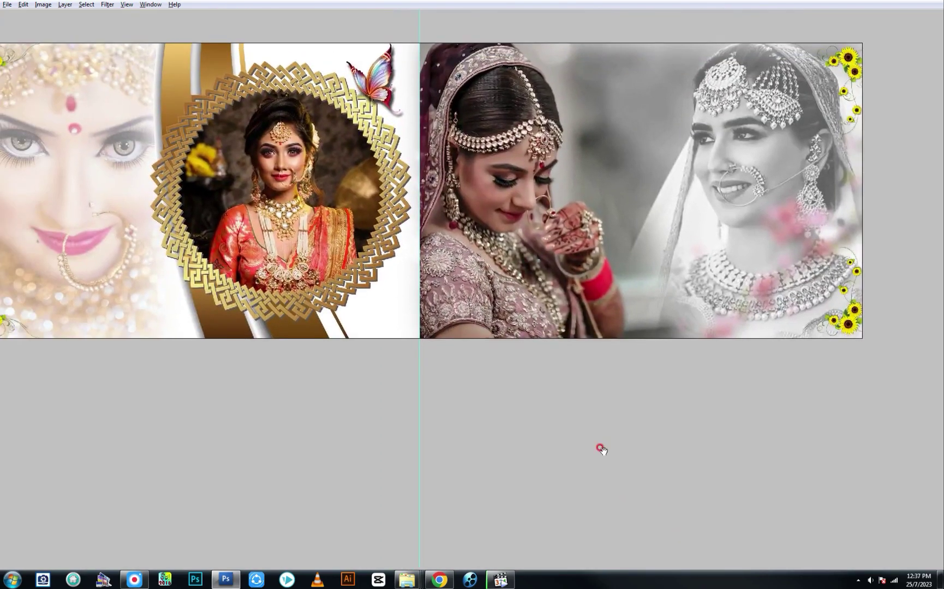
mouse_move(601, 449)
left_mouse_down()
mouse_move(651, 475)
mouse_move(623, 487)
left_mouse_up()
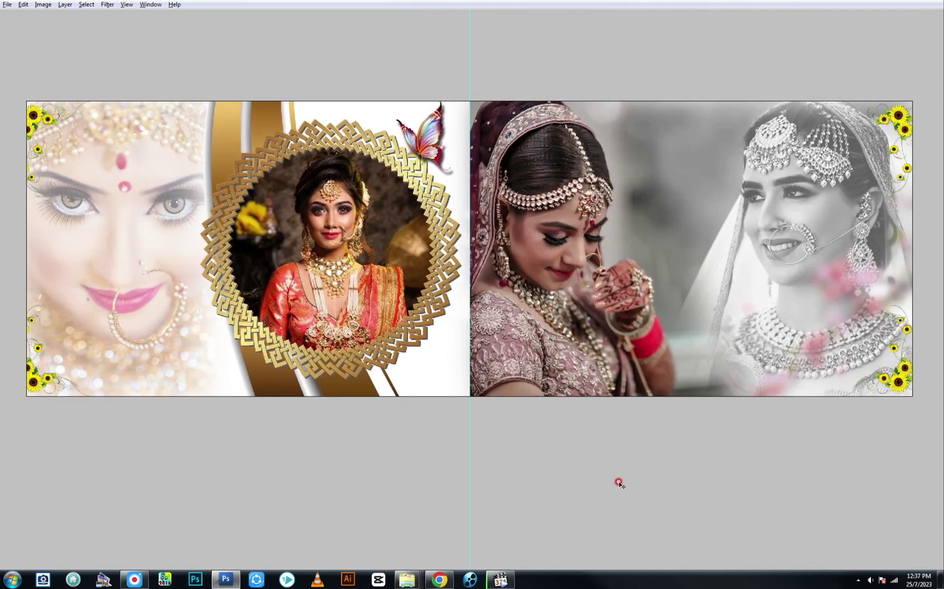